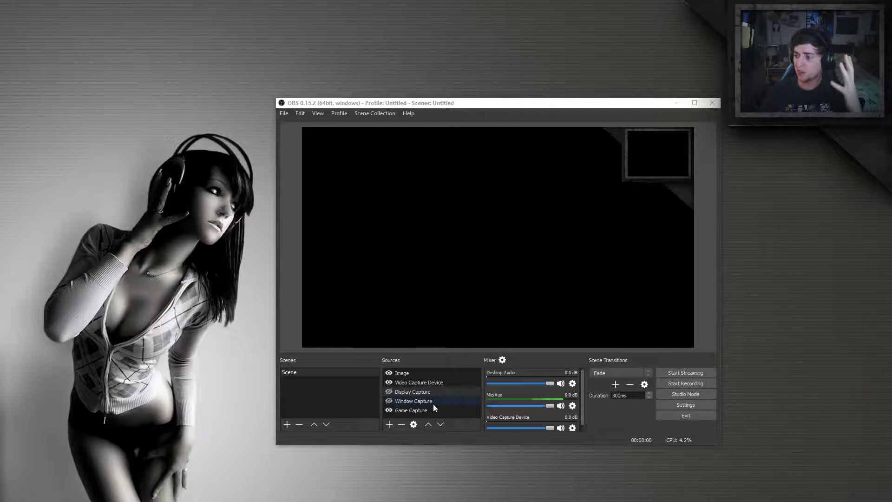
Open the program settings and review the available themes and the streaming service settings.
left_click(307, 297)
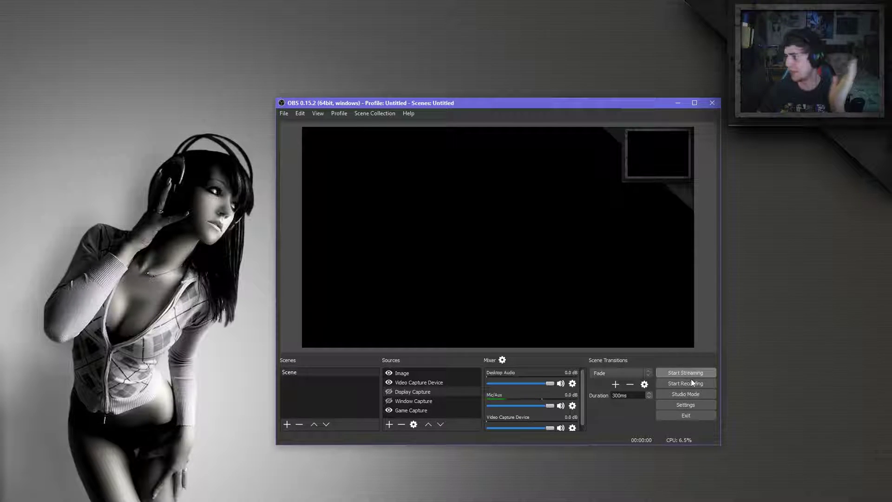
left_click(695, 406)
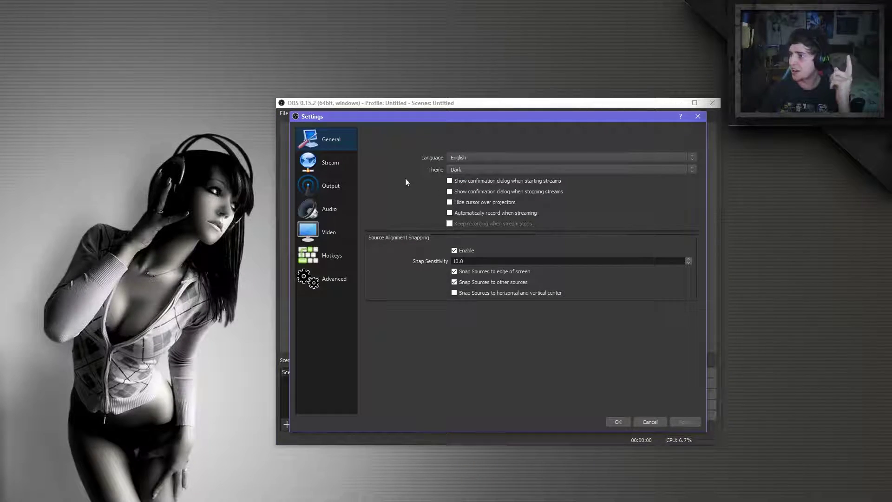
left_click(472, 170)
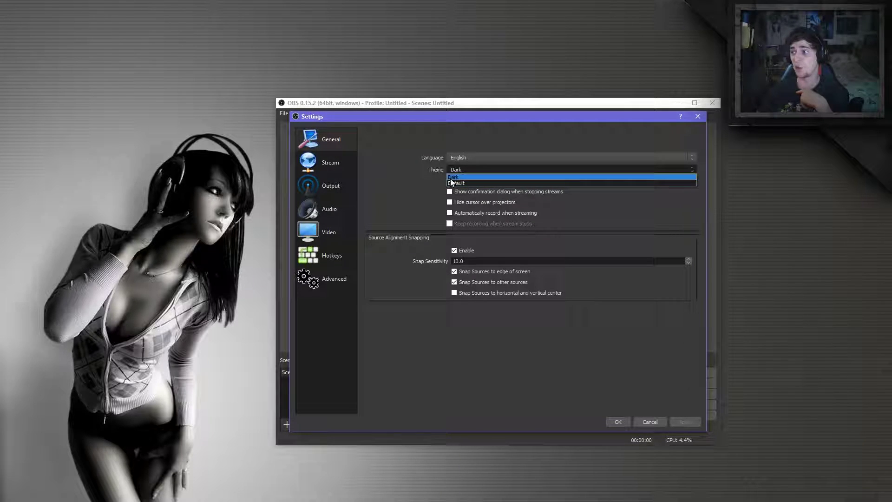
left_click(379, 191)
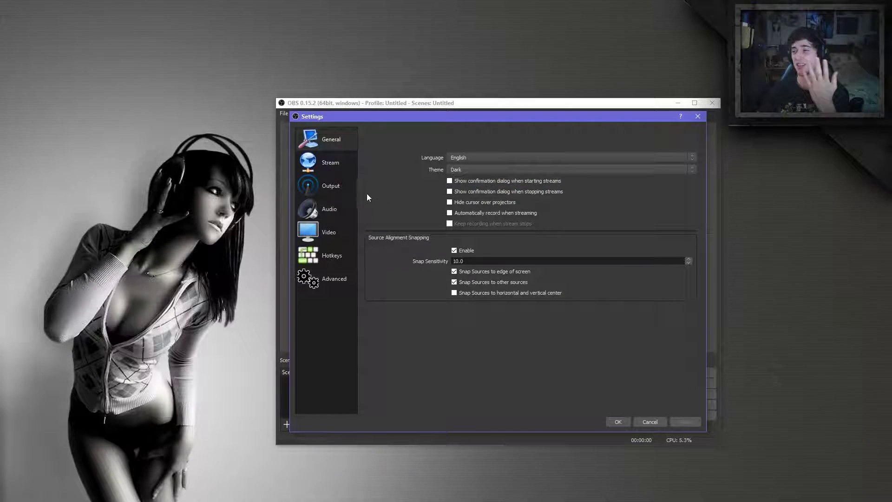
left_click(329, 173)
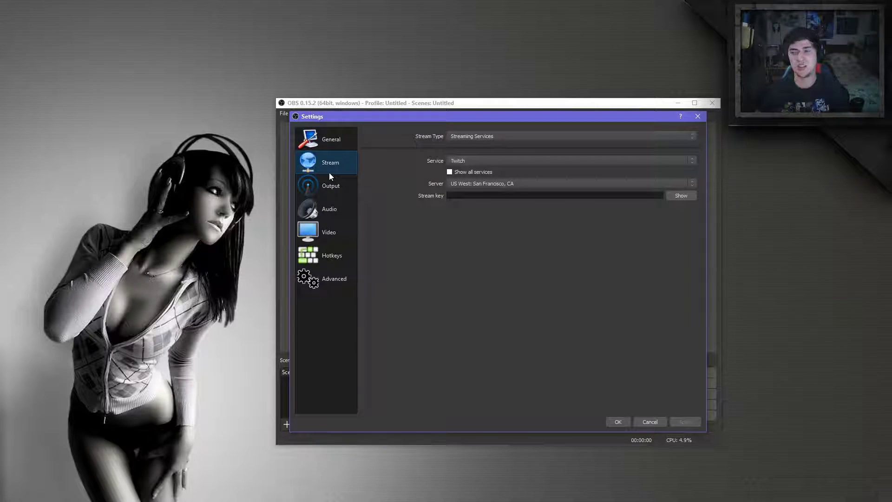
In the output settings, view the Simple output mode and return the mode to Advanced.
left_click(327, 196)
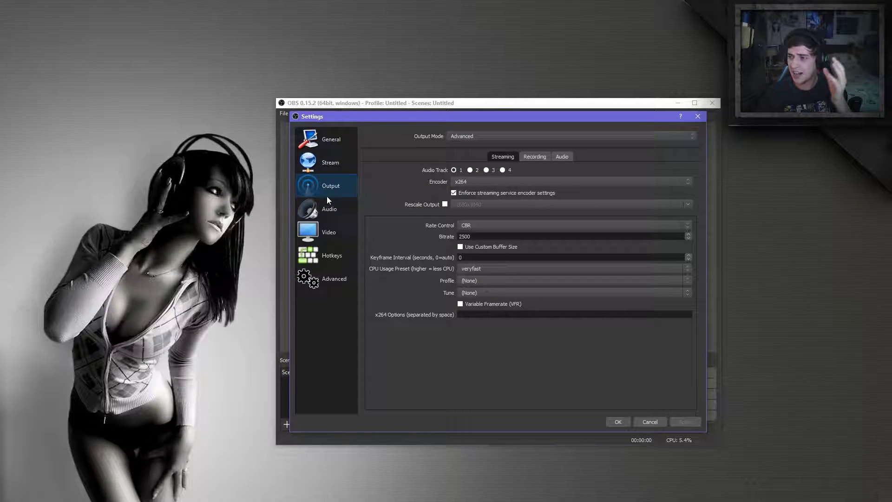
left_click(483, 136)
left_click(482, 143)
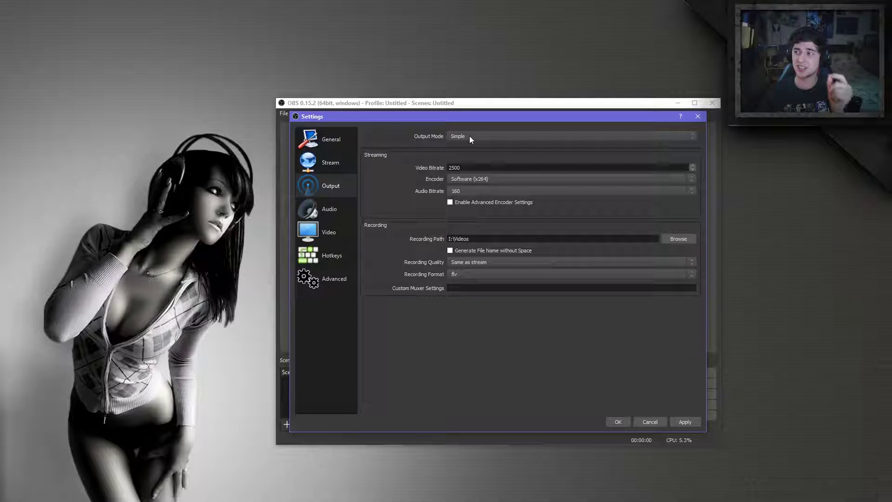
left_click(469, 136)
left_click(471, 150)
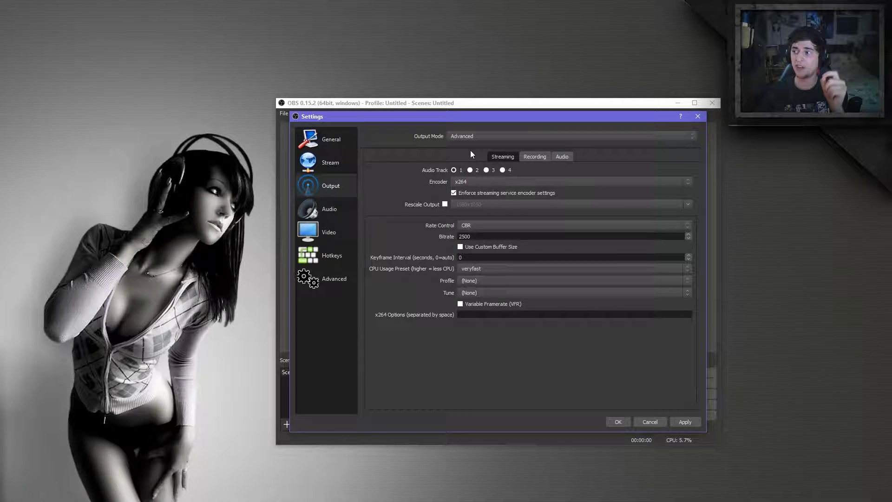
Open the recording output settings and check the available recording types, keeping Standard.
left_click(527, 158)
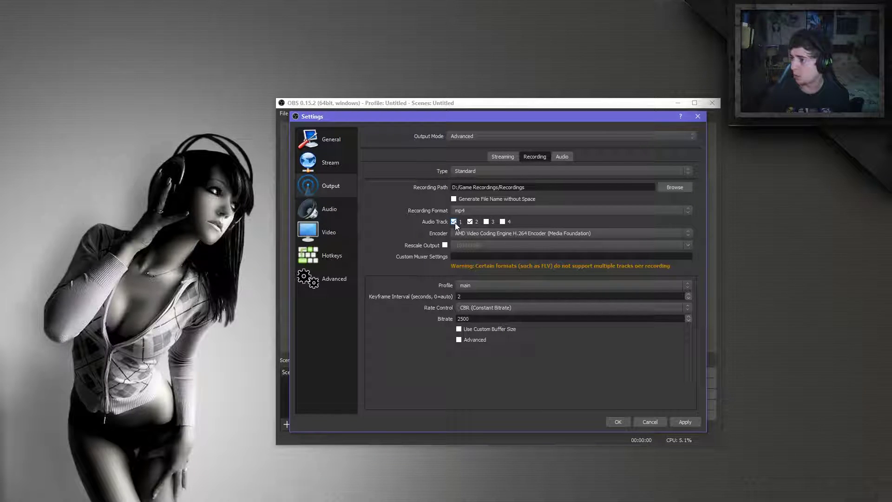
left_click(470, 171)
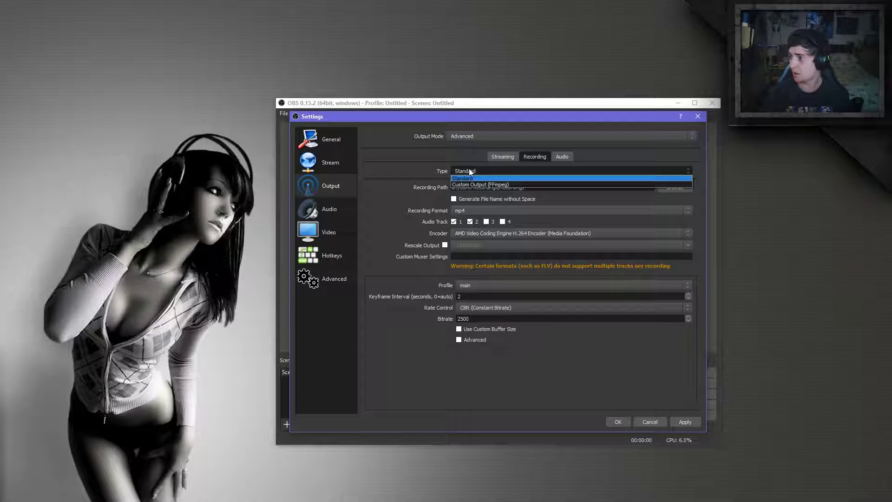
left_click(470, 169)
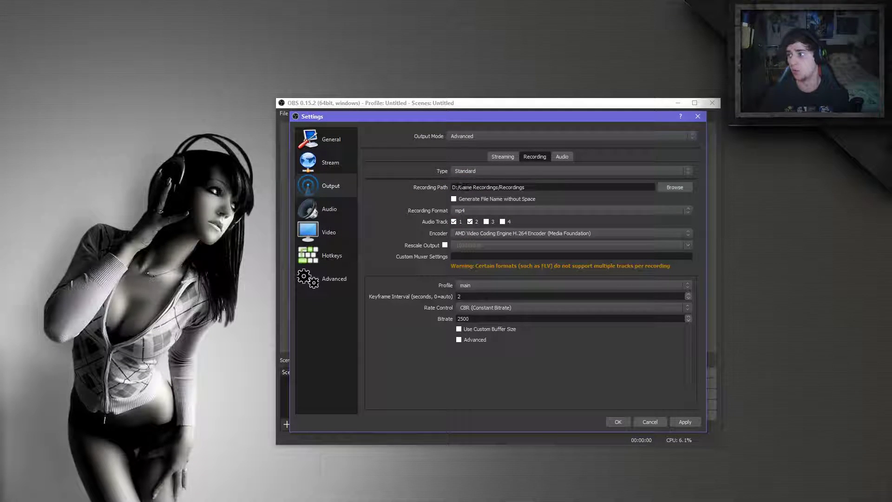
Try flv as the recording format and set it back to mp4.
left_click(458, 211)
left_click(462, 217)
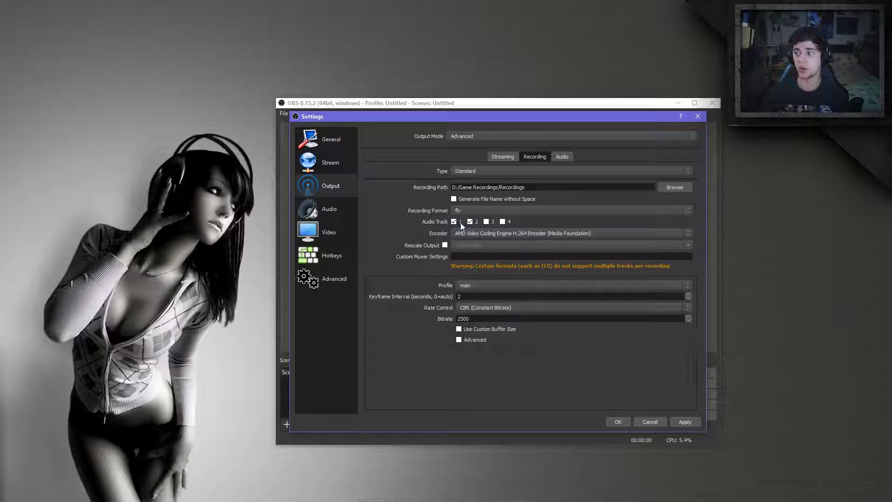
left_click(464, 210)
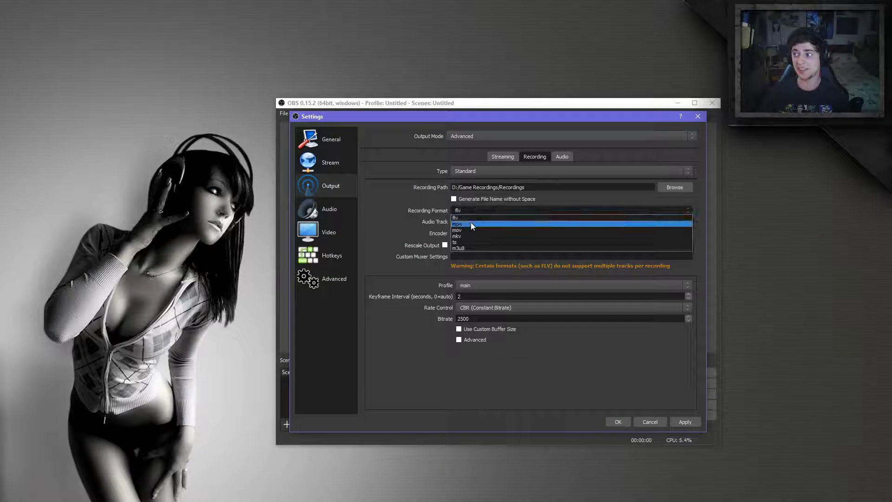
left_click(470, 222)
left_click(453, 223)
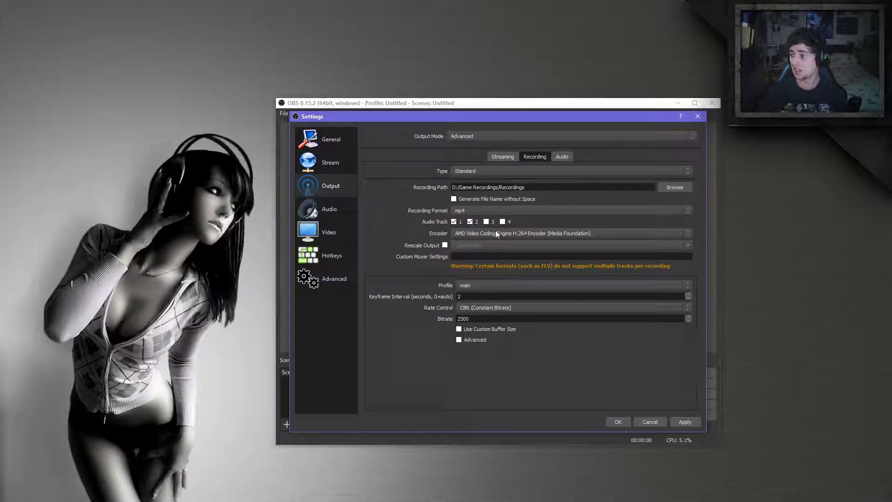
Choose the AMD Video Coding Engine H.264 encoder for recording and set its bitrate to 12000.
left_click(462, 234)
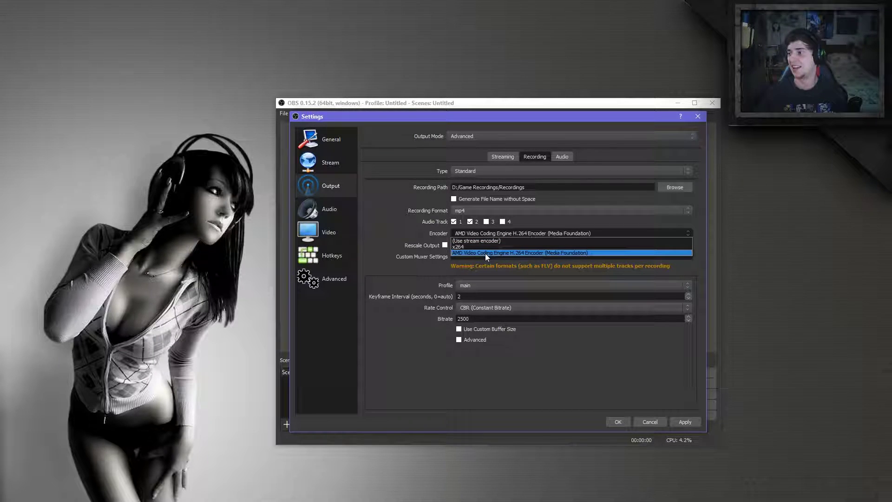
left_click(485, 252)
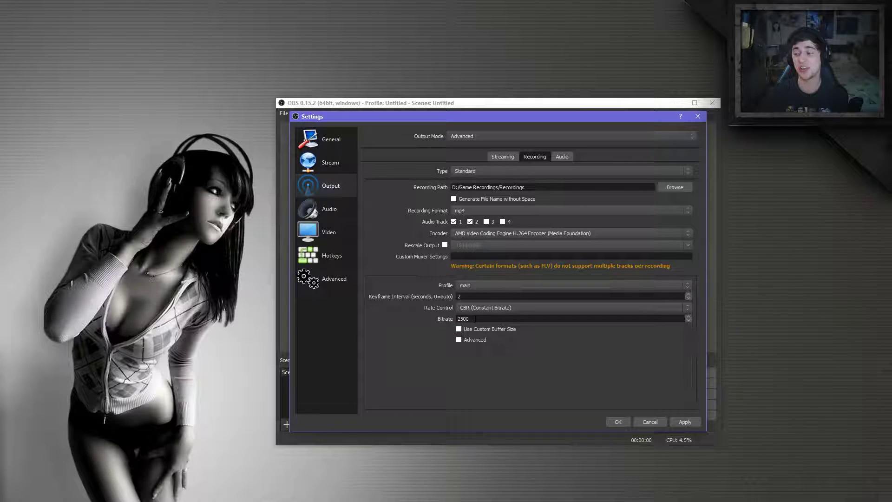
left_click_drag(475, 319, 456, 319)
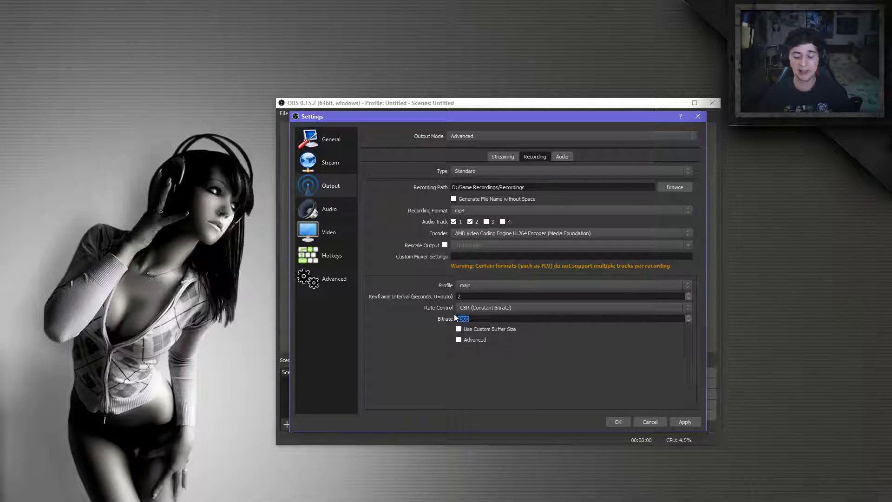
type("12")
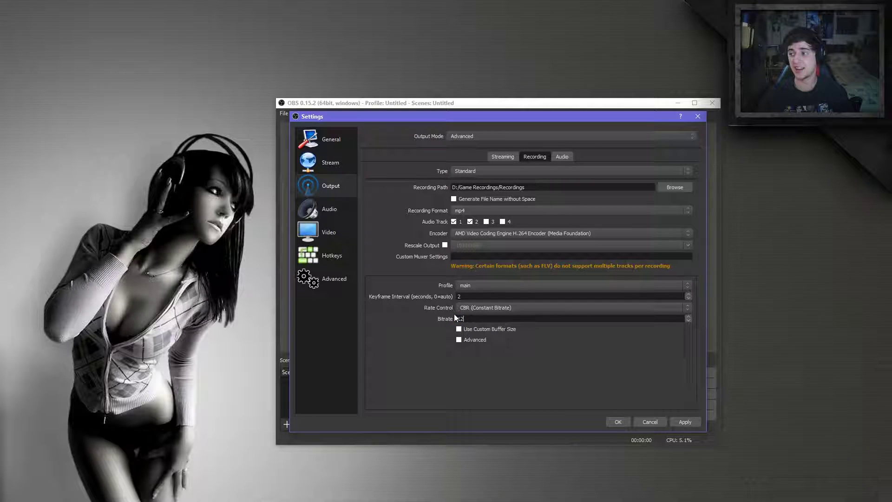
type("000")
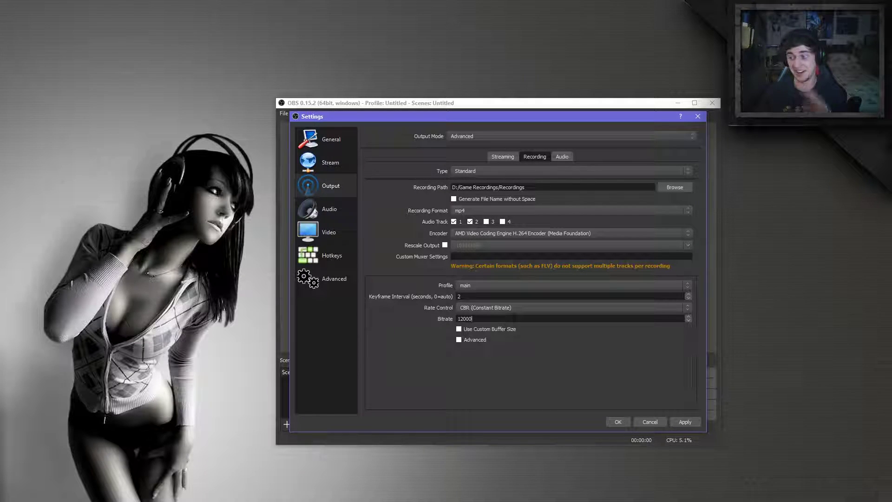
Change the recording encoder to x264 and set its bitrate to 6000.
left_click(502, 234)
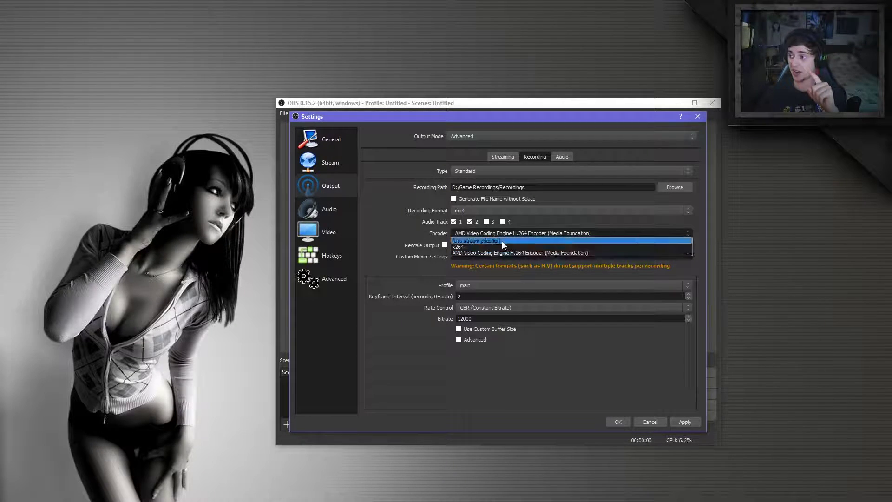
left_click(502, 244)
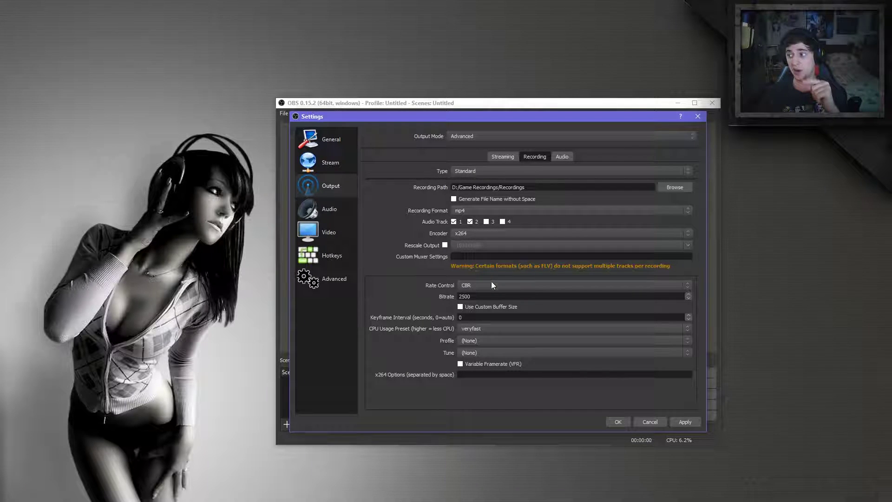
double_click(491, 299)
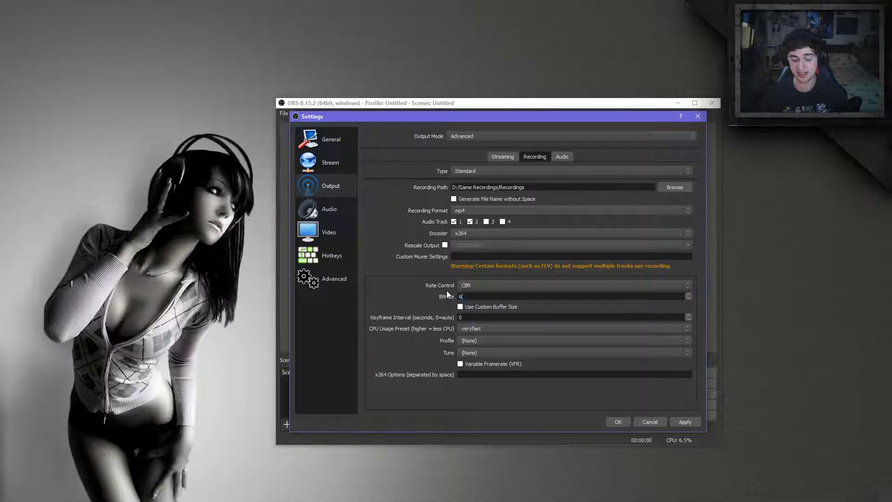
type("6000")
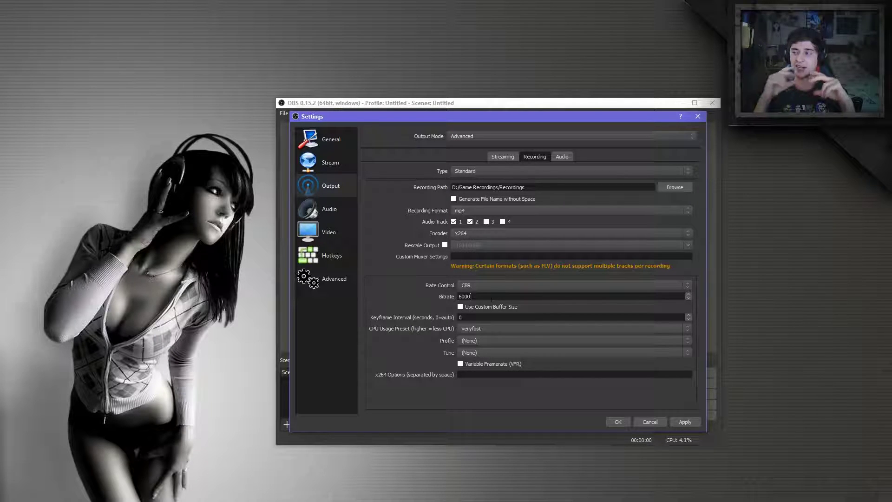
Switch the recording encoder to AMD Video Coding Engine H.264 and back to x264.
left_click(522, 234)
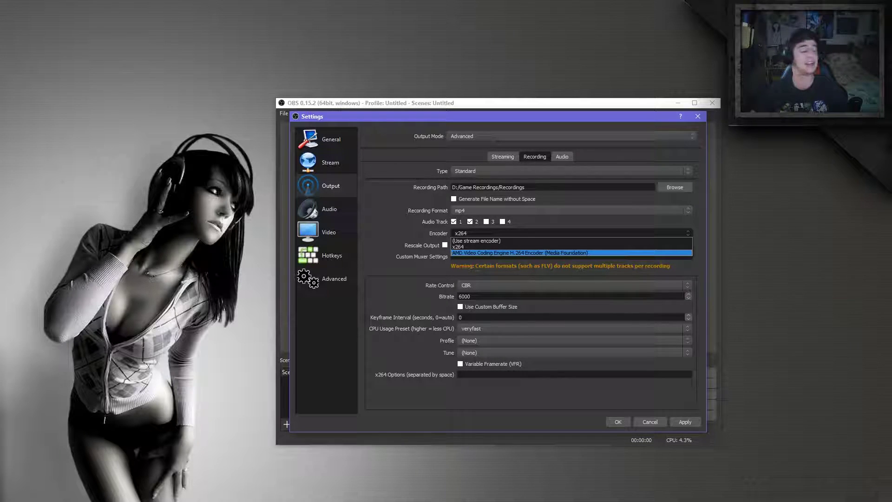
left_click(494, 254)
left_click(472, 234)
left_click(478, 246)
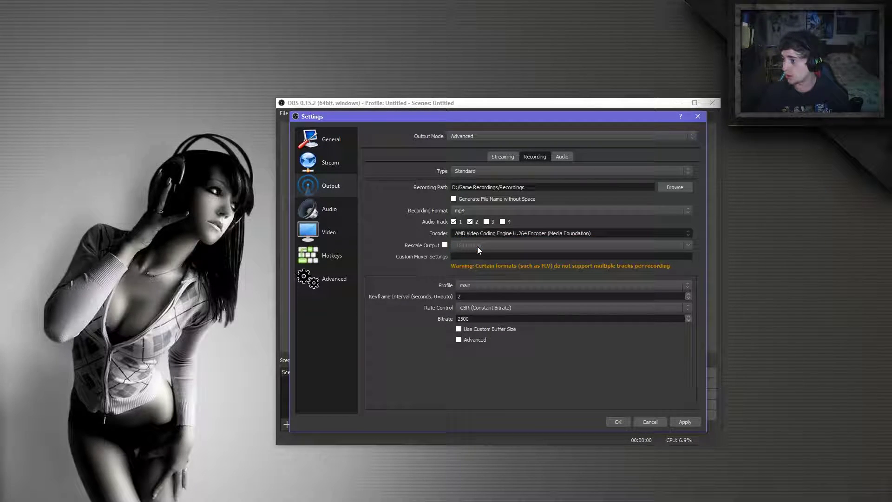
Examine the CPU usage presets offered for the x264 recording encoder, from ultrafast to placebo, keeping veryfast.
left_click(478, 331)
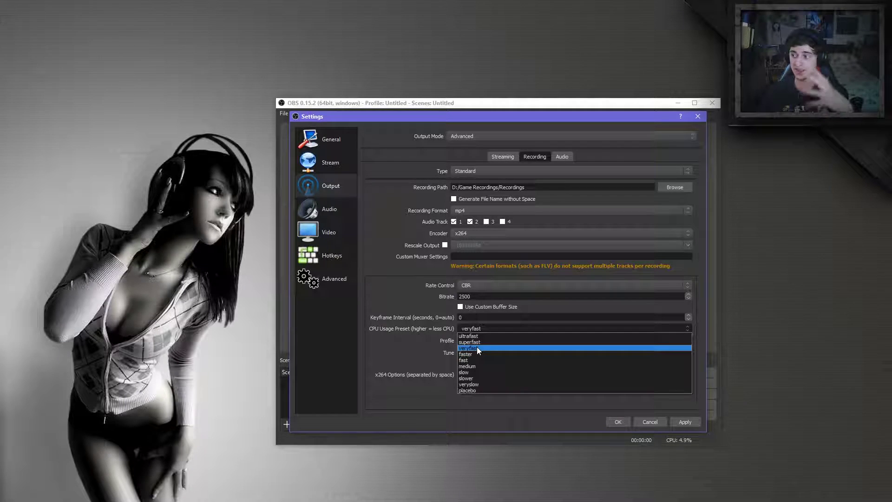
left_click(408, 356)
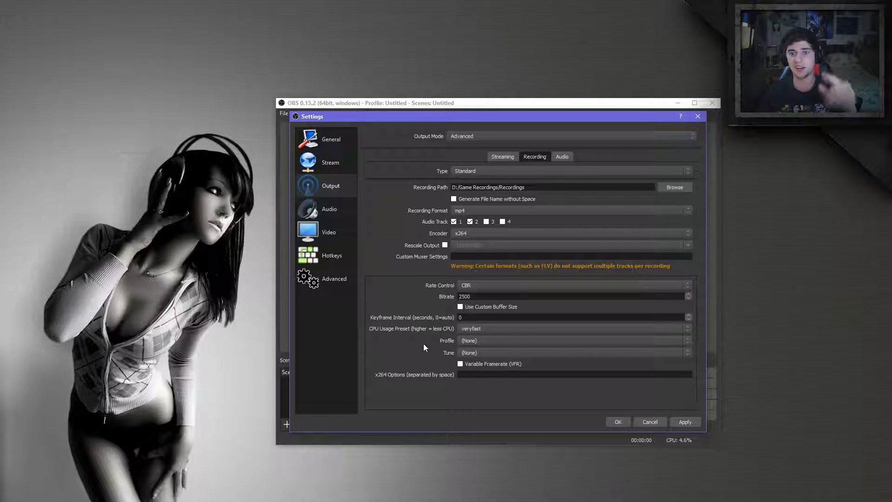
left_click(473, 328)
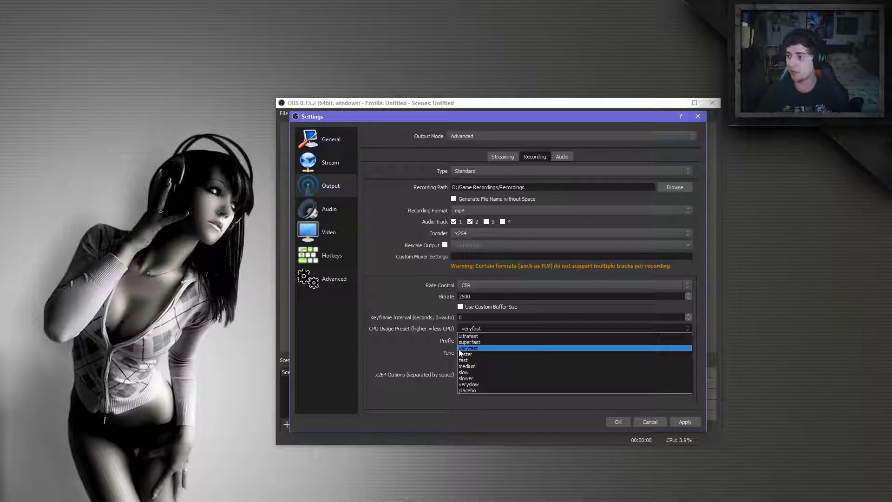
left_click(400, 345)
left_click(476, 329)
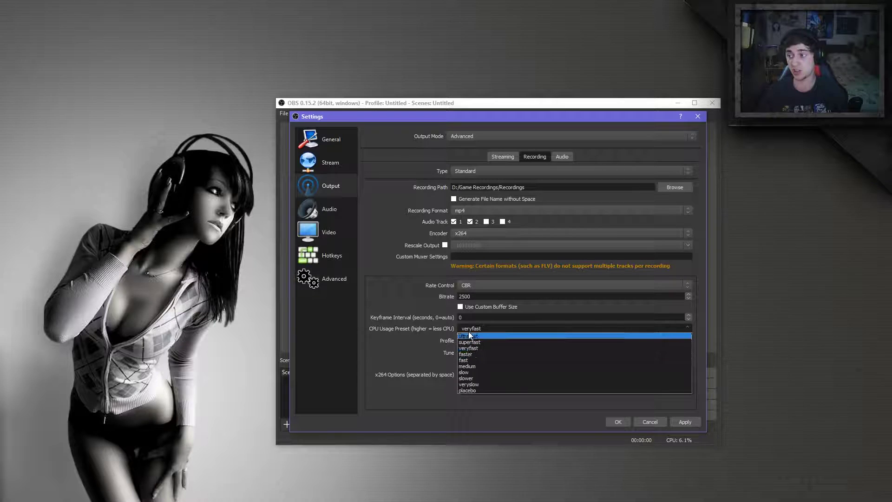
left_click(416, 342)
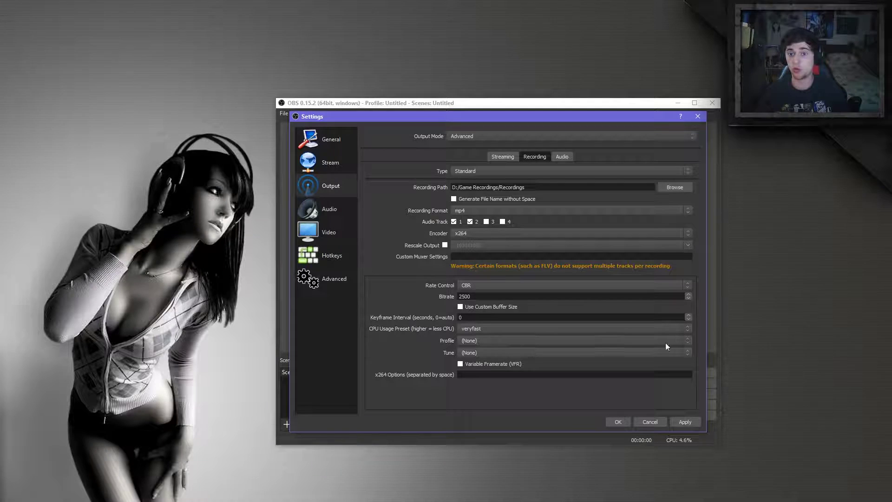
left_click(555, 328)
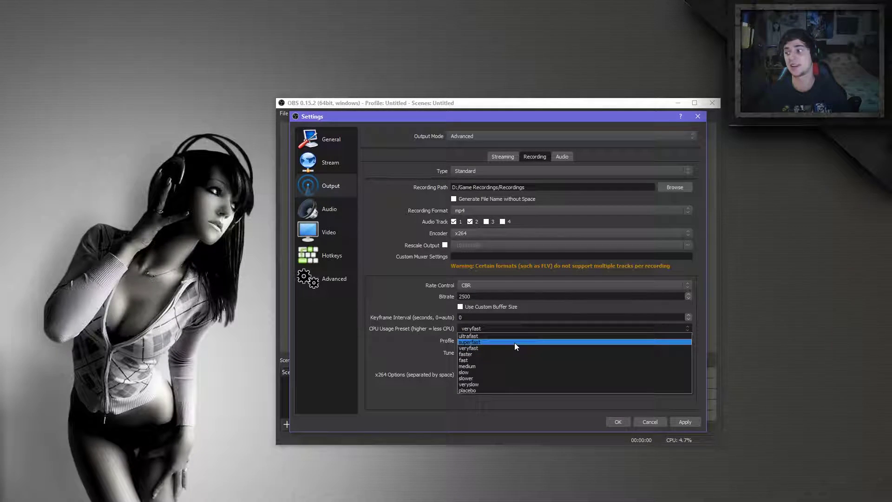
left_click(355, 352)
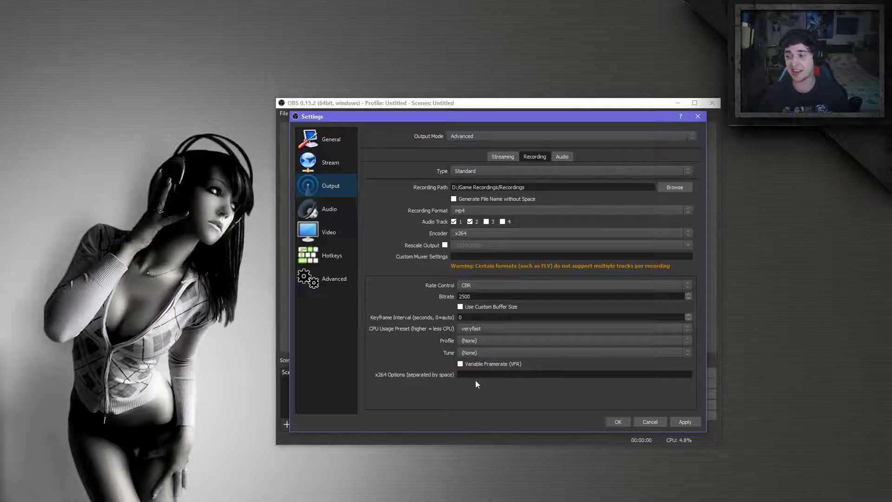
Check the rate control options offered for the x264 recording encoder, keeping CBR, and highlight its bitrate.
left_click(476, 286)
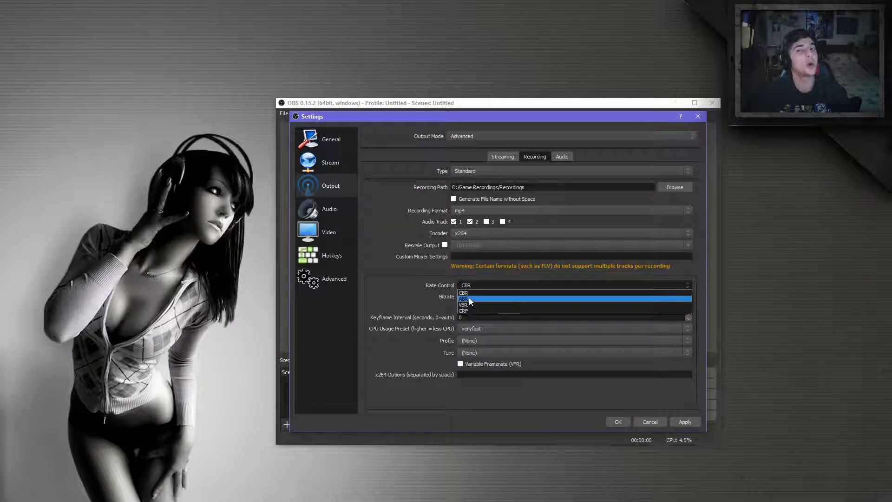
left_click(468, 291)
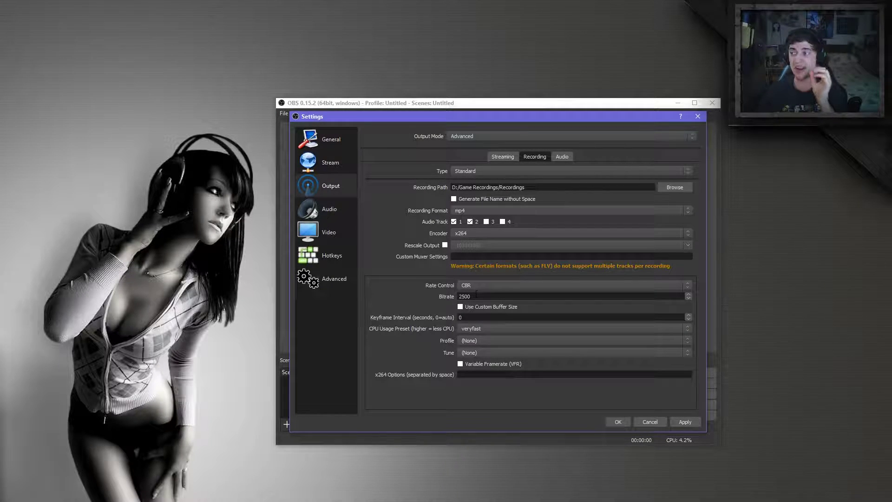
left_click_drag(460, 297, 474, 298)
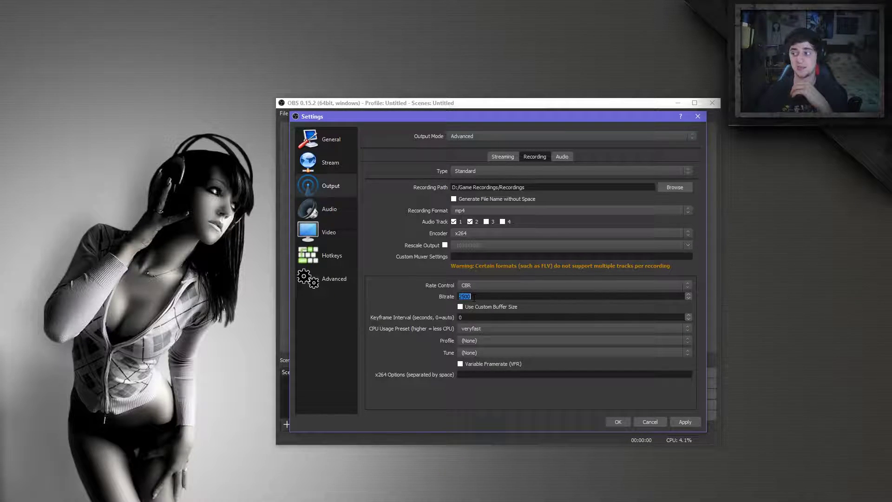
left_click(474, 298)
Switch the recording encoder to AMD Video Coding Engine H.264 Encoder and review its rate control options, keeping CBR (Constant Bitrate).
left_click(498, 234)
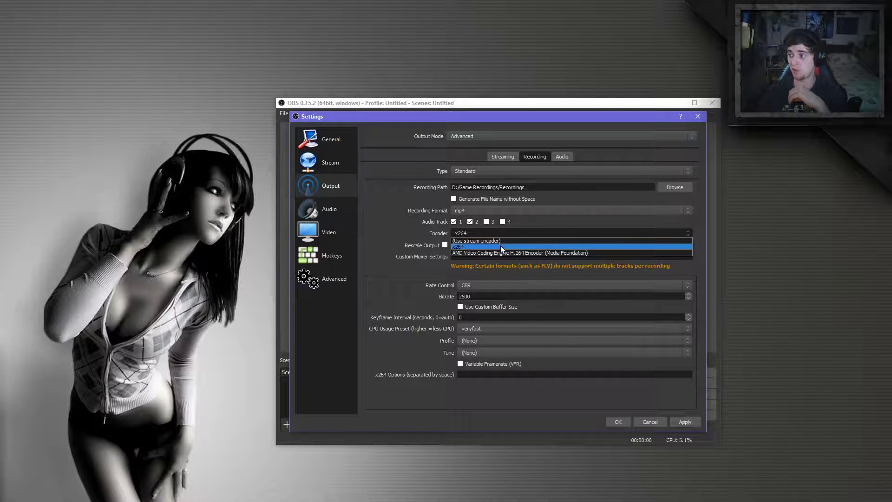
left_click(498, 254)
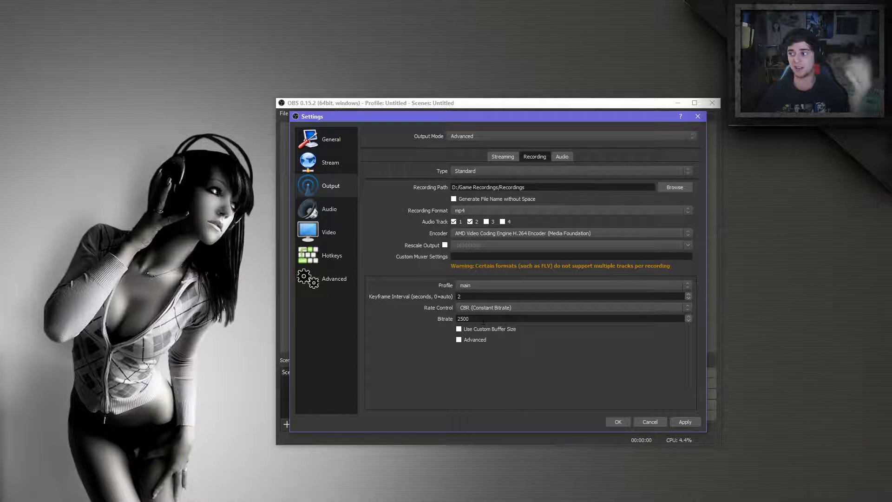
left_click_drag(483, 321, 453, 319)
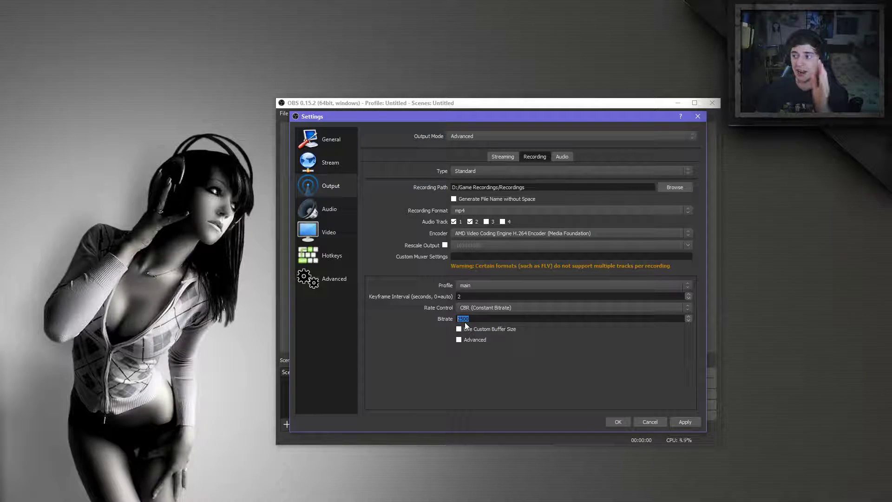
left_click(480, 307)
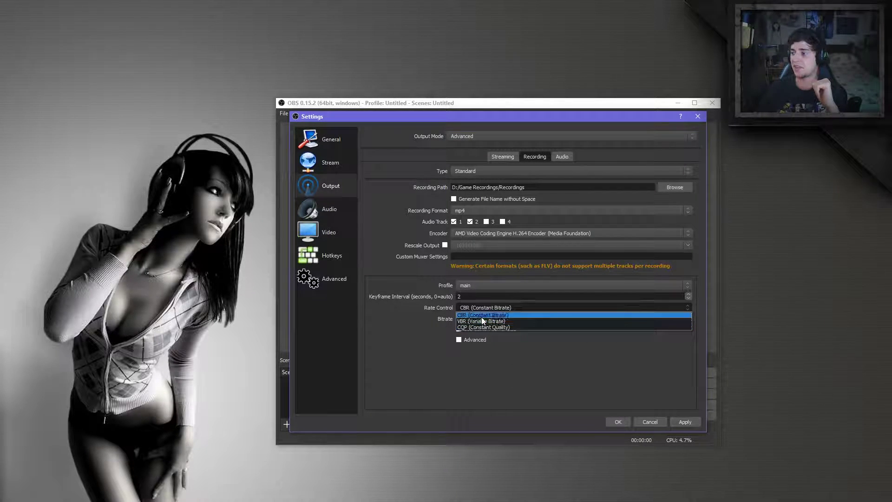
left_click(511, 357)
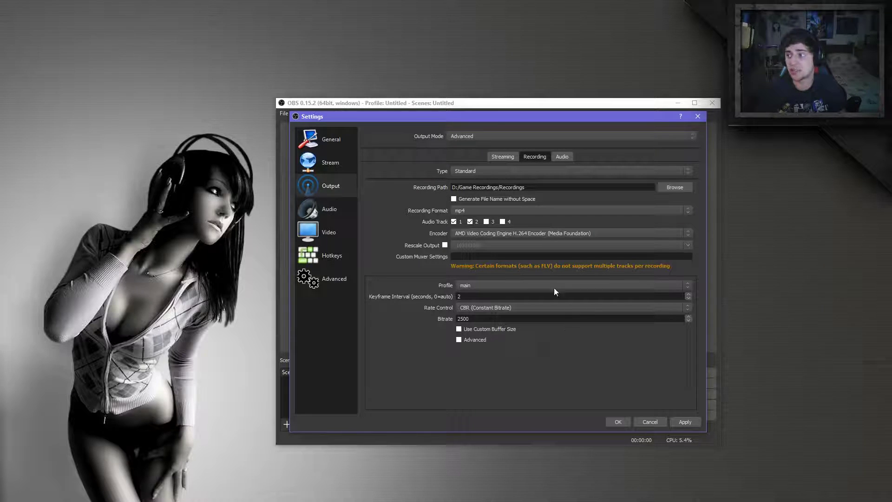
In the output audio tracks, keep bitrates of 160 for track 1 and 320 for track 2, naming them Game and Mic respectively.
left_click(560, 157)
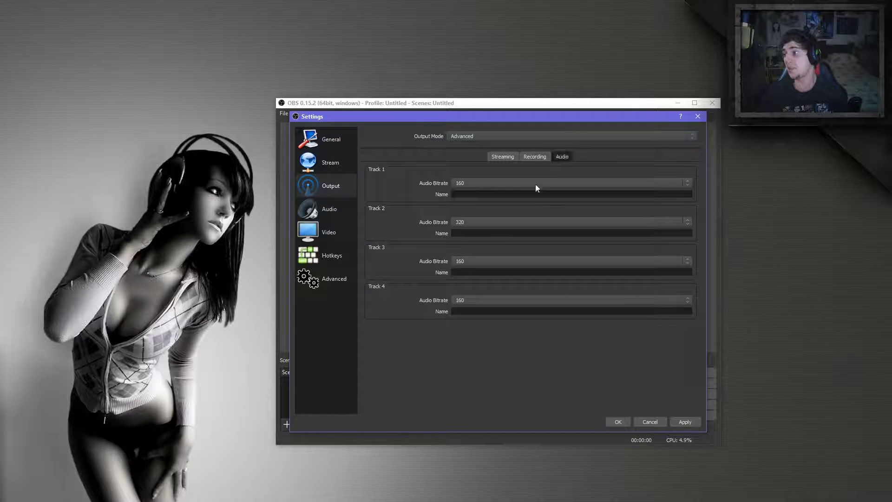
left_click(459, 183)
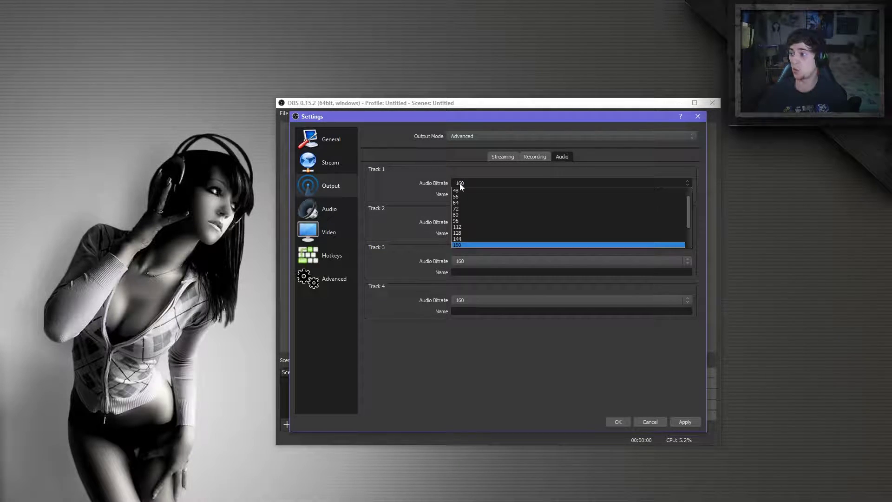
left_click(470, 244)
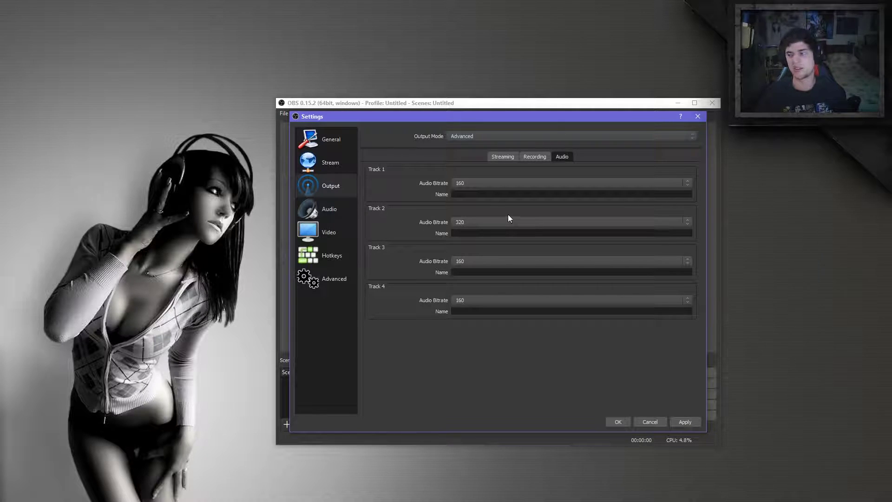
left_click(462, 223)
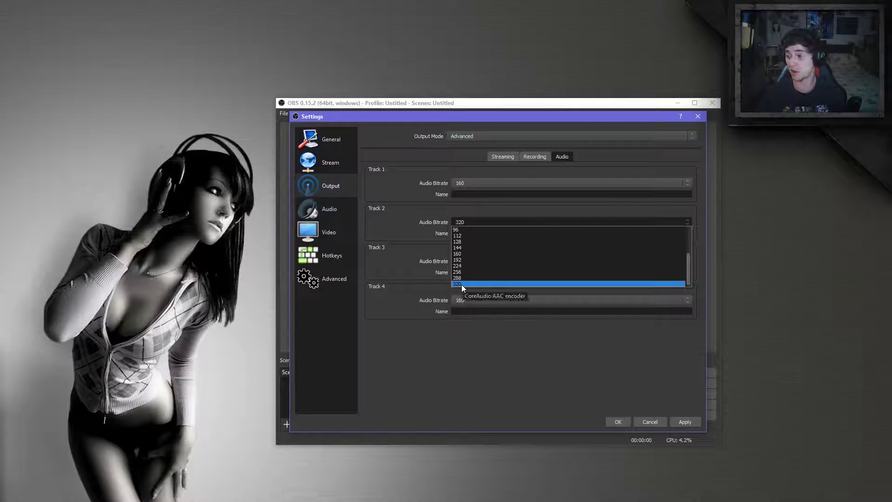
left_click(405, 222)
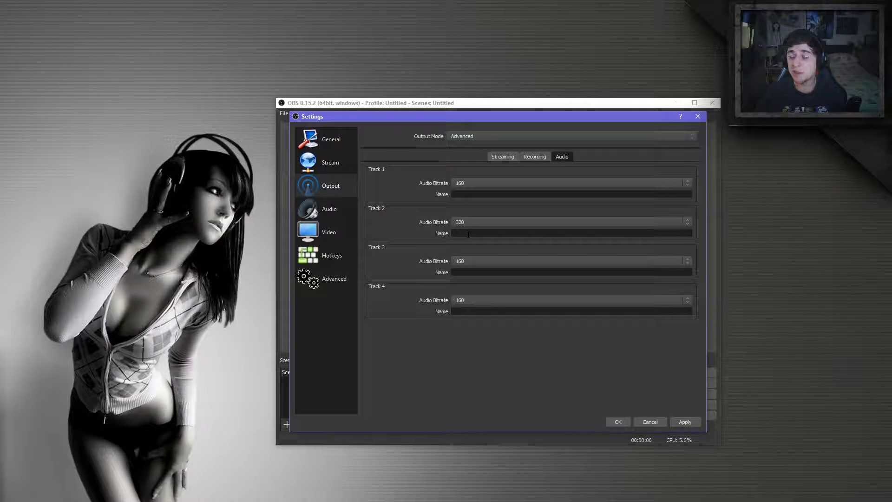
type("Mic")
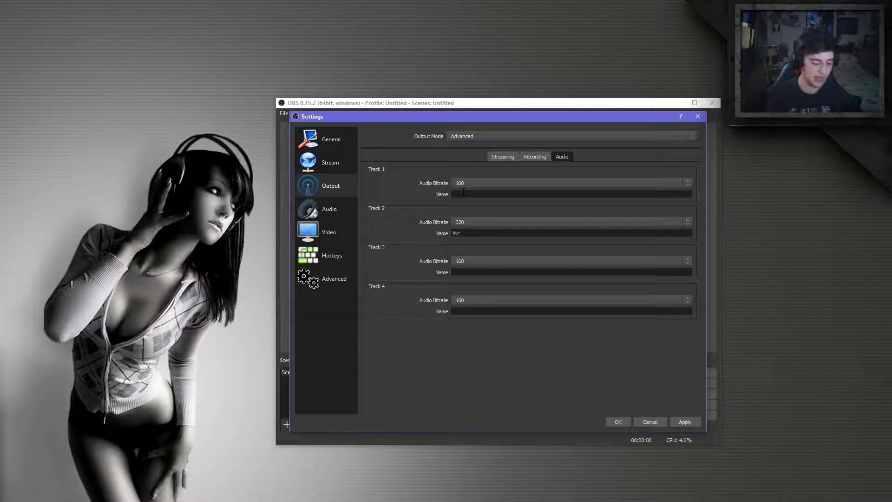
type("Game")
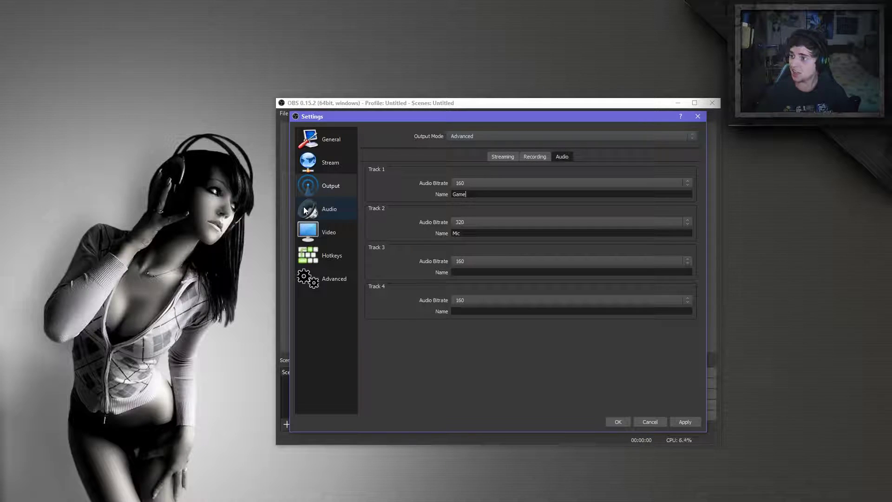
Go to the general audio settings and choose 44.1khz as the sample rate.
left_click(335, 209)
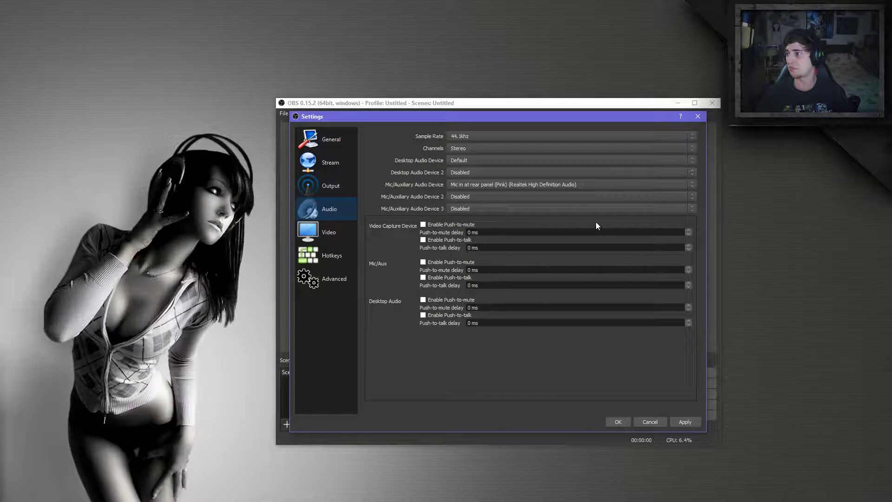
left_click(475, 136)
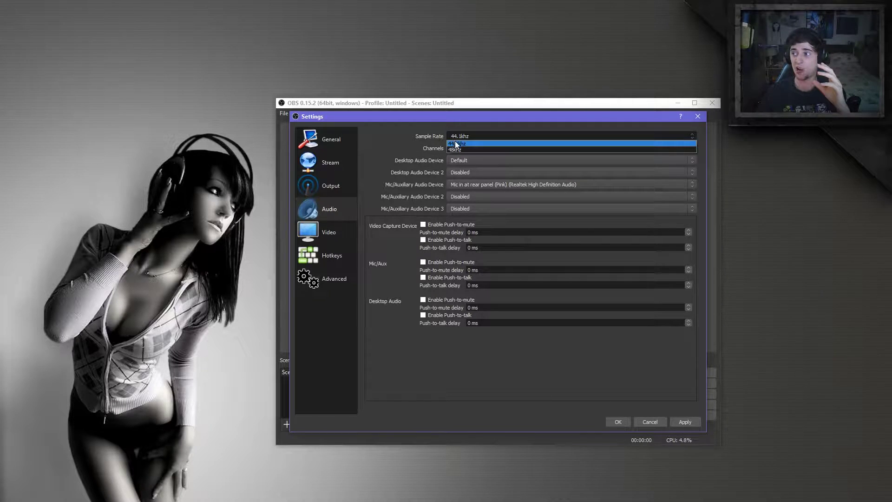
left_click(456, 143)
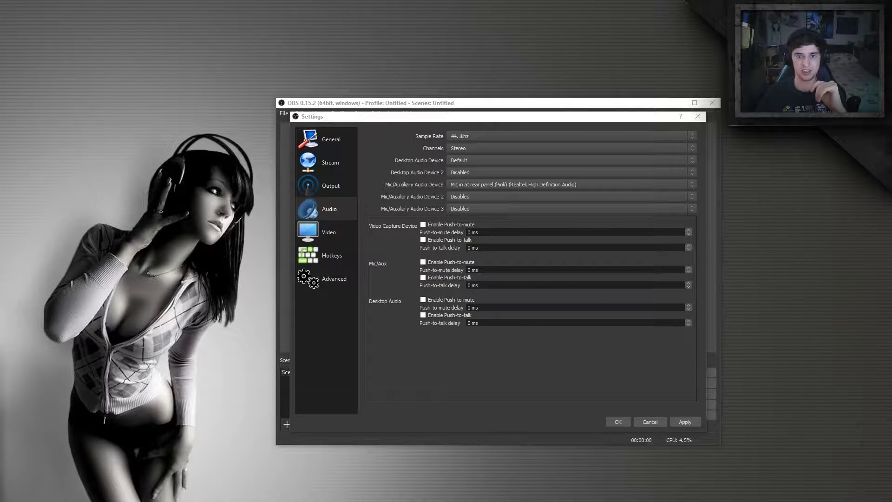
In the Windows Sound dialog, choose 2 channel, 16 bit, 44100 Hz (CD Quality) as the rear panel microphone's default format and confirm.
left_click_drag(116, 102, 153, 84)
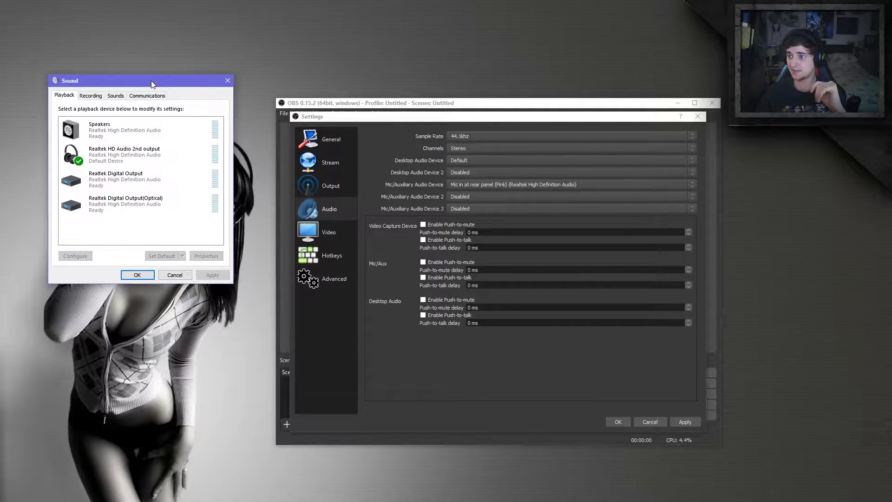
left_click(88, 96)
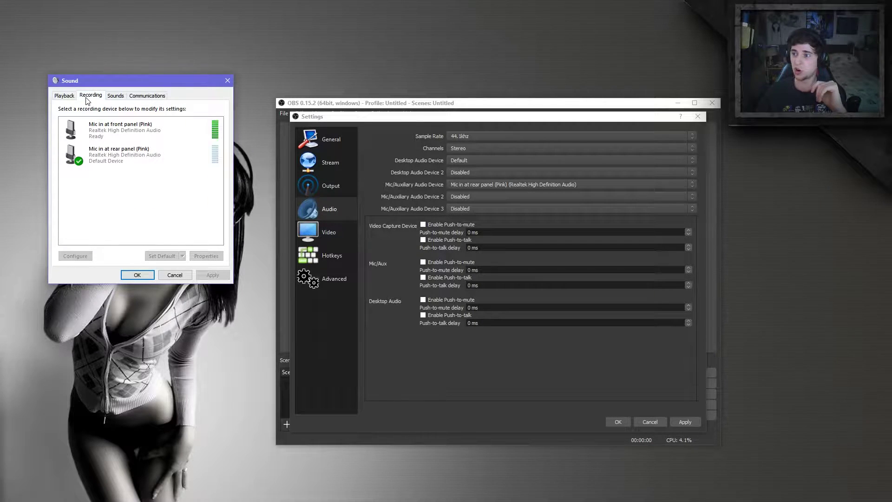
double_click(129, 154)
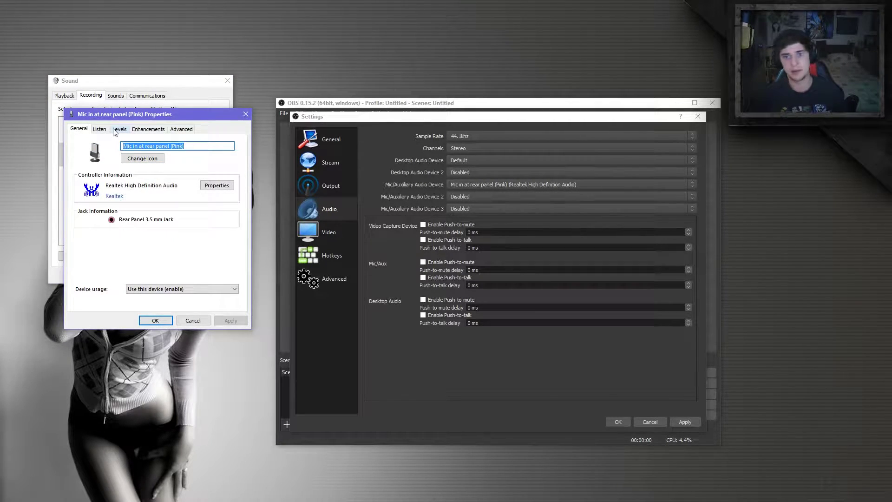
left_click(177, 128)
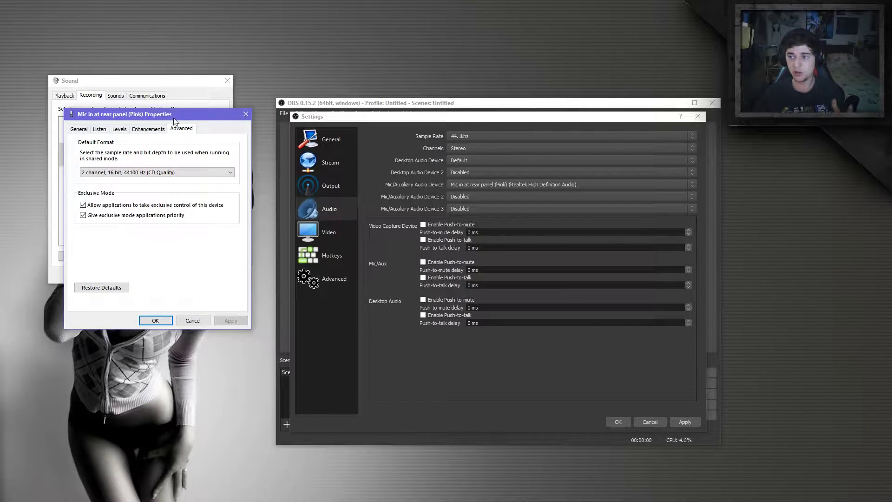
left_click_drag(173, 117, 167, 202)
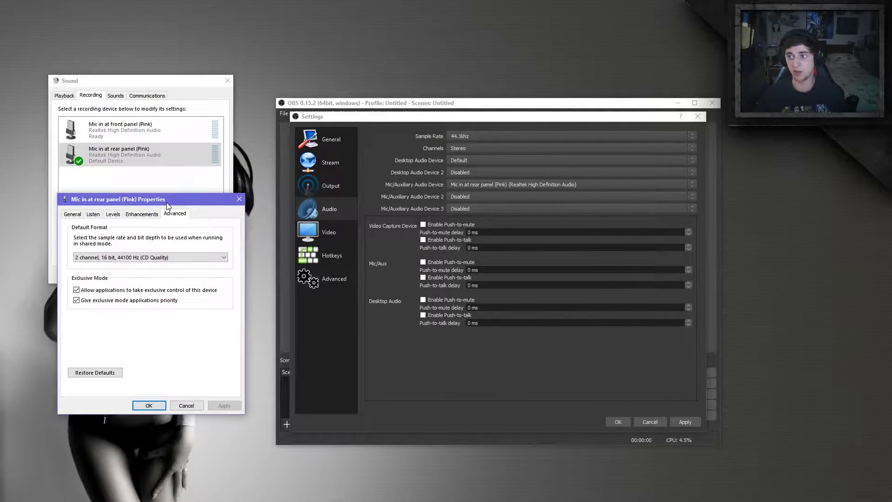
left_click(129, 260)
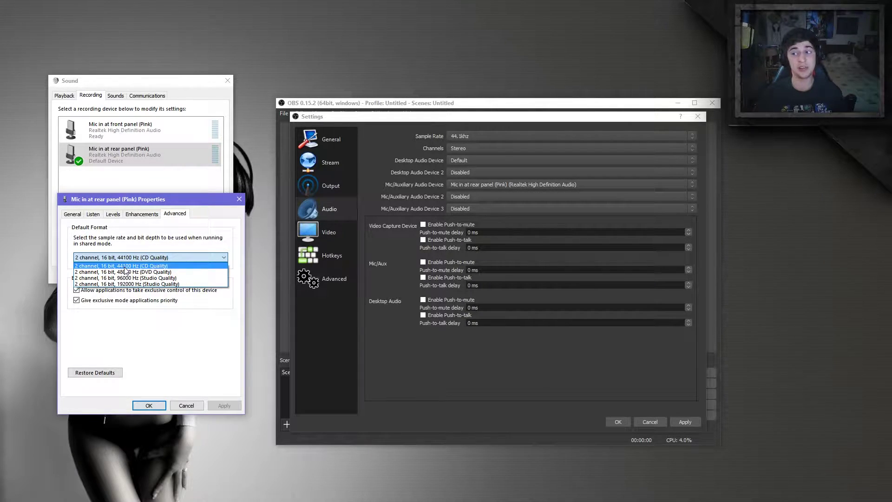
left_click(126, 266)
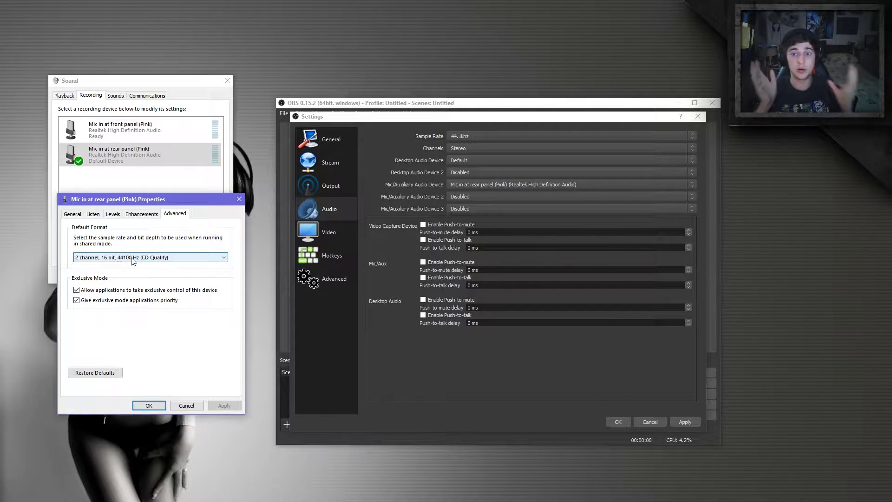
left_click(131, 259)
left_click(131, 258)
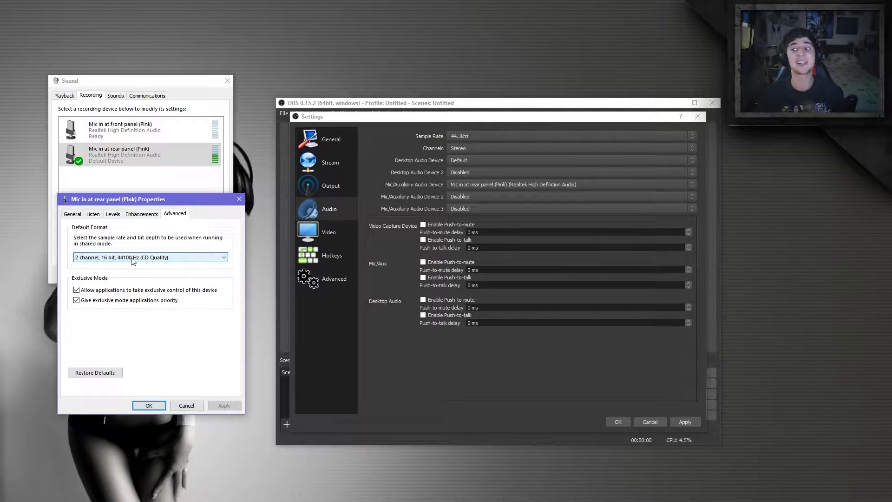
left_click(149, 405)
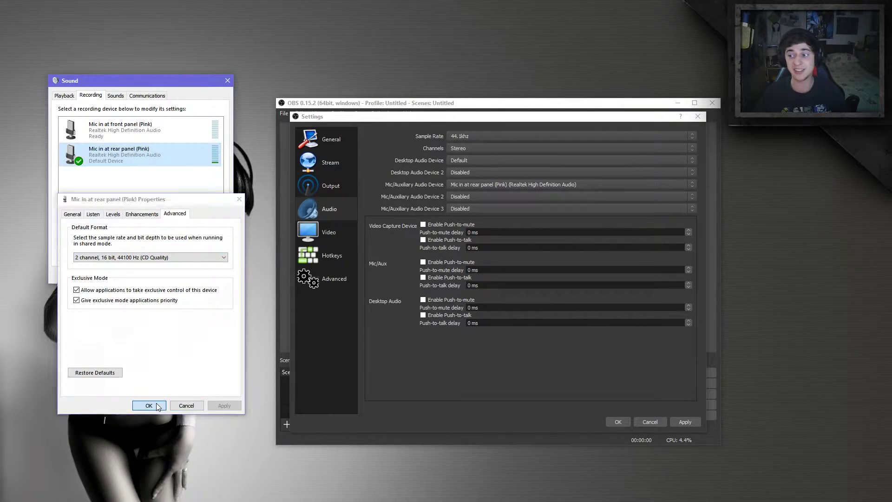
left_click(135, 279)
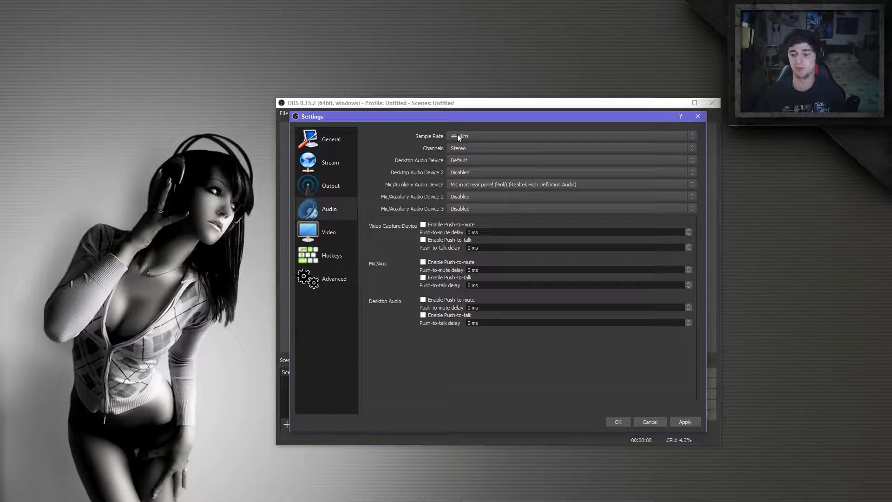
Review the channel and Mic/Auxiliary Audio Device options, keeping Stereo and the rear panel microphone selected.
left_click(467, 149)
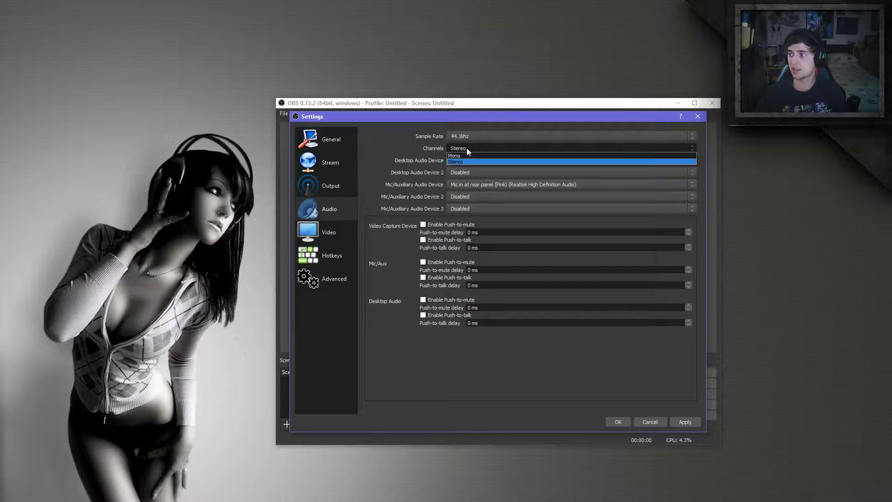
left_click(466, 149)
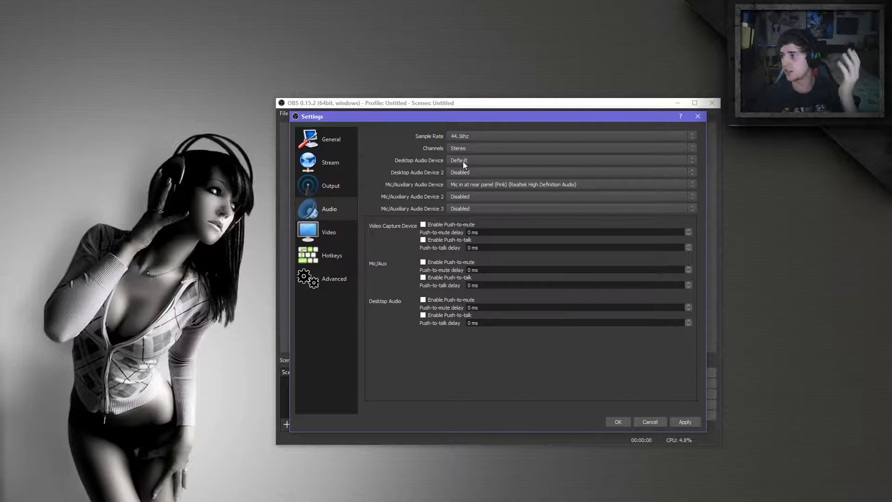
left_click(485, 185)
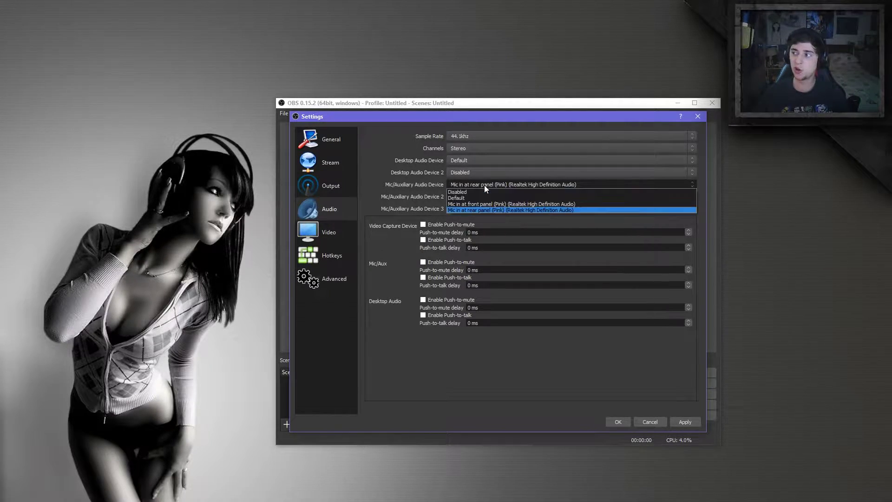
left_click(484, 185)
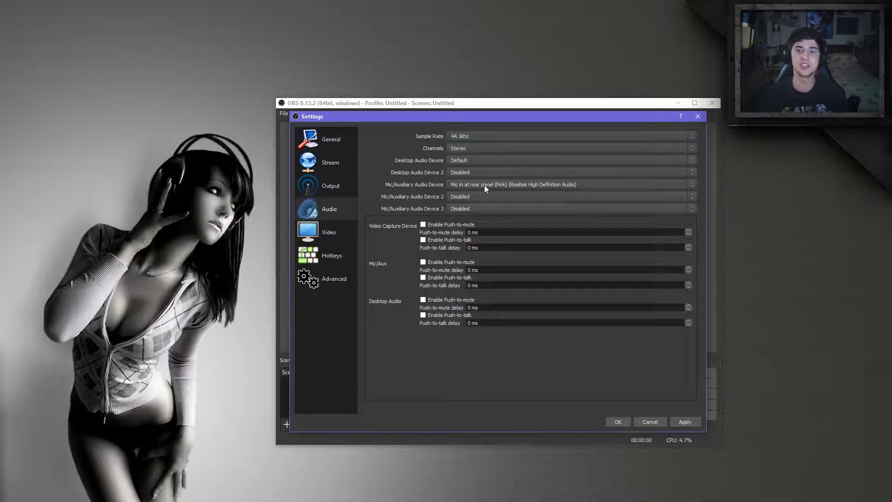
left_click(484, 185)
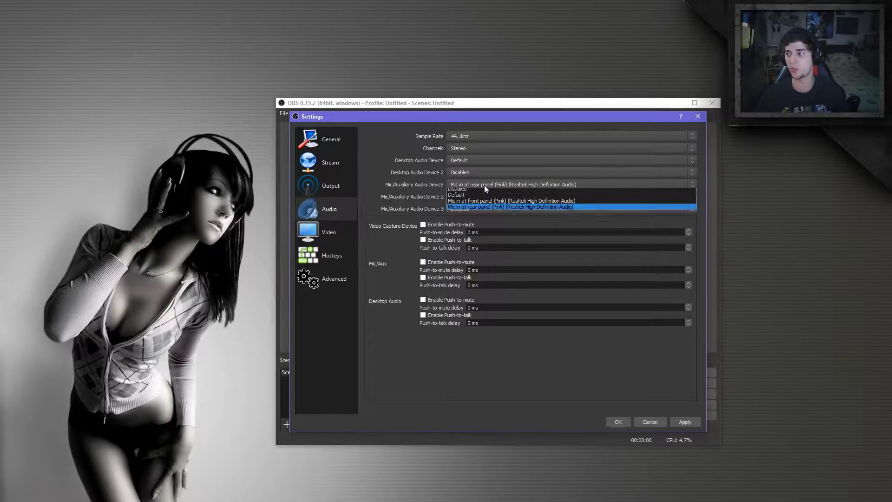
left_click(449, 184)
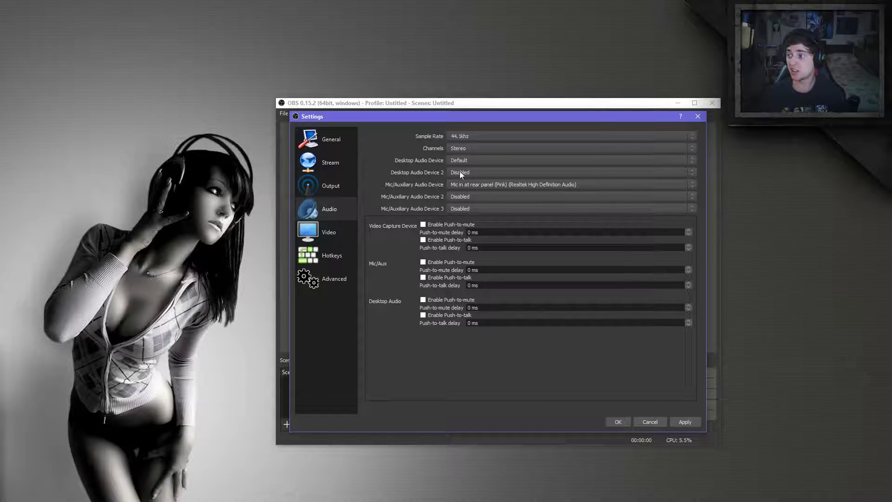
In the video settings, review the downscale filter and output resolution options, keeping Bilinear and 1920x1080.
left_click(331, 237)
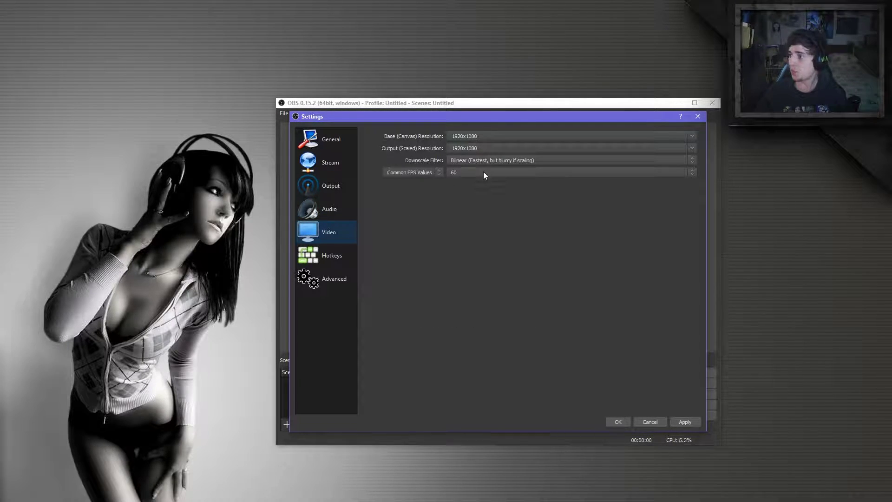
left_click(487, 160)
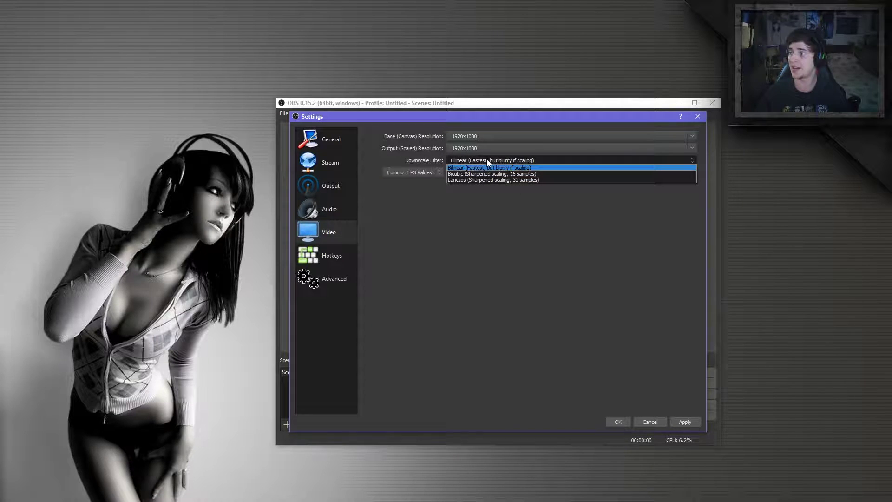
left_click(488, 160)
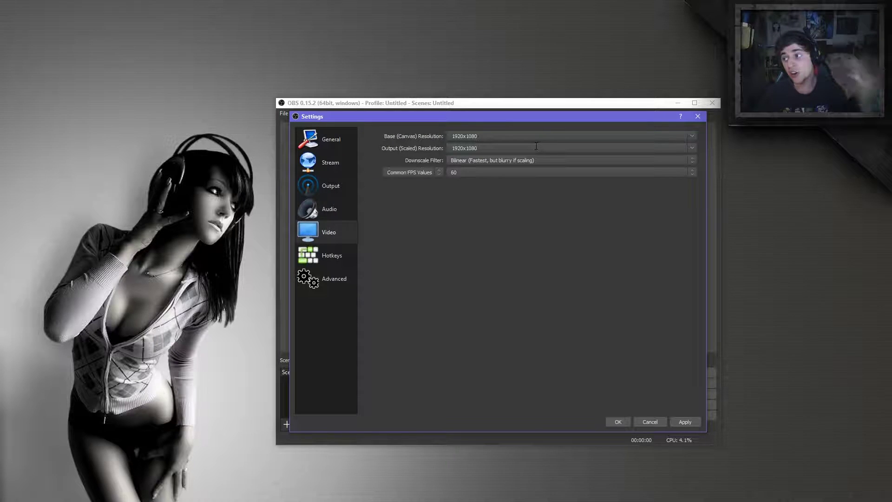
left_click(691, 147)
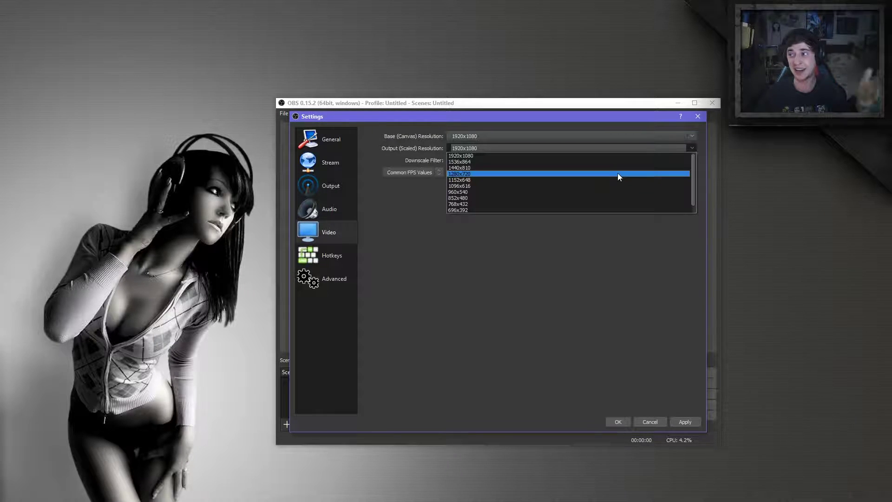
left_click(601, 257)
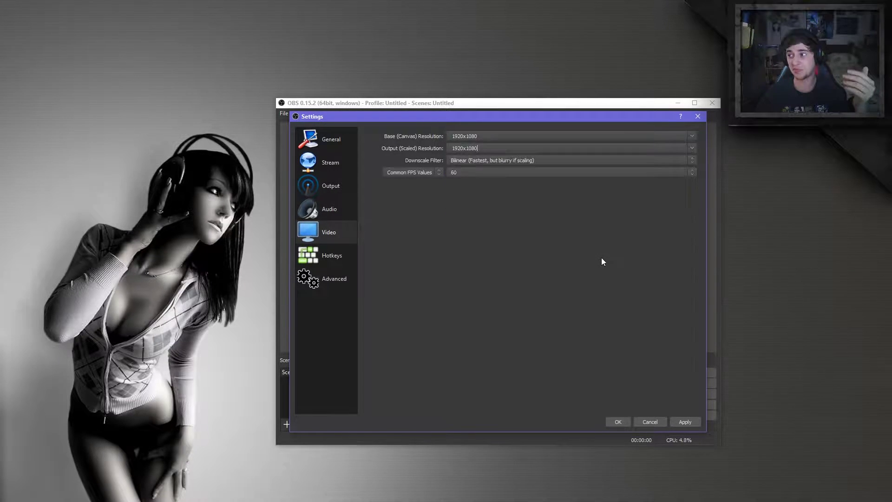
Try 1680x1050 as the base canvas resolution.
left_click(694, 139)
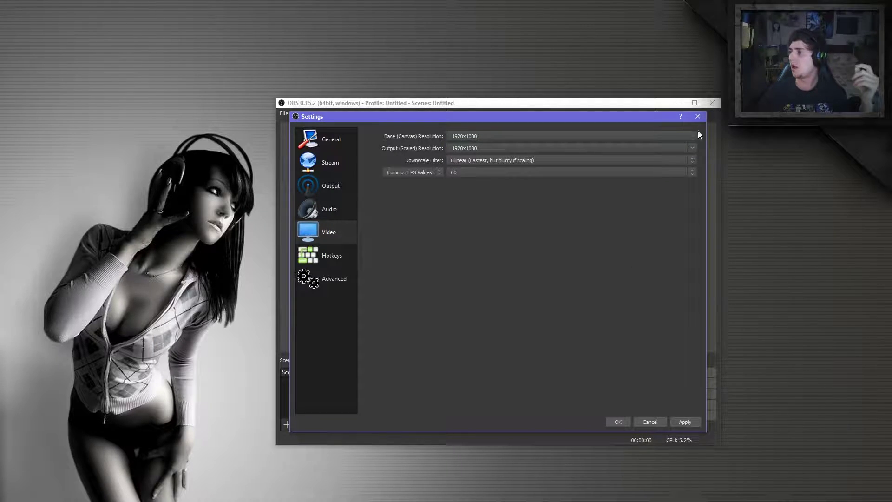
left_click(692, 136)
left_click(603, 147)
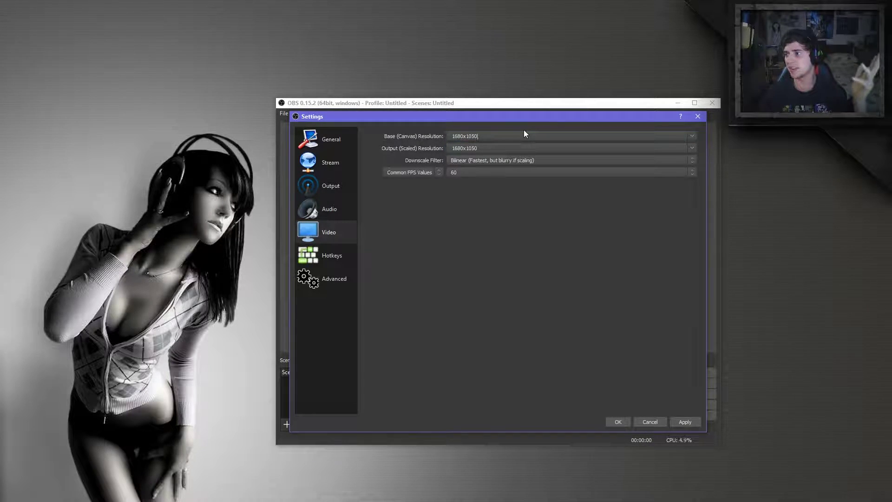
Set both the base canvas resolution and the output scaled resolution to 1920x1080.
left_click(692, 138)
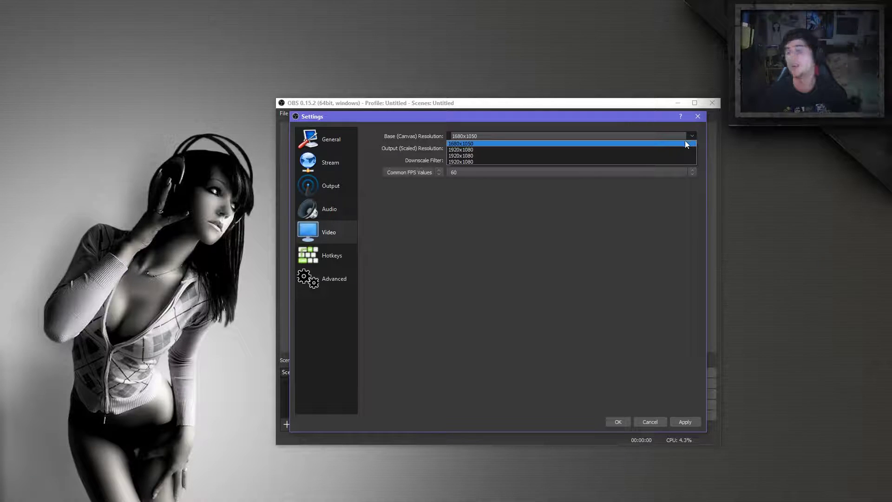
left_click(577, 148)
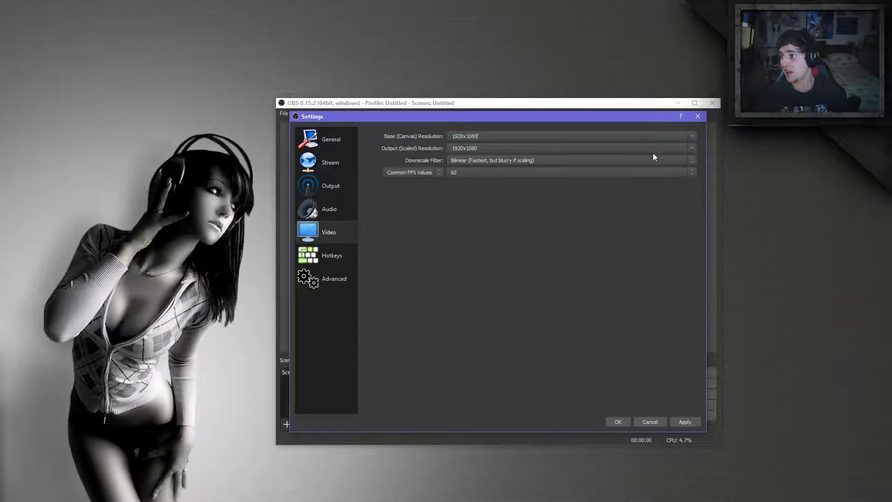
left_click(693, 148)
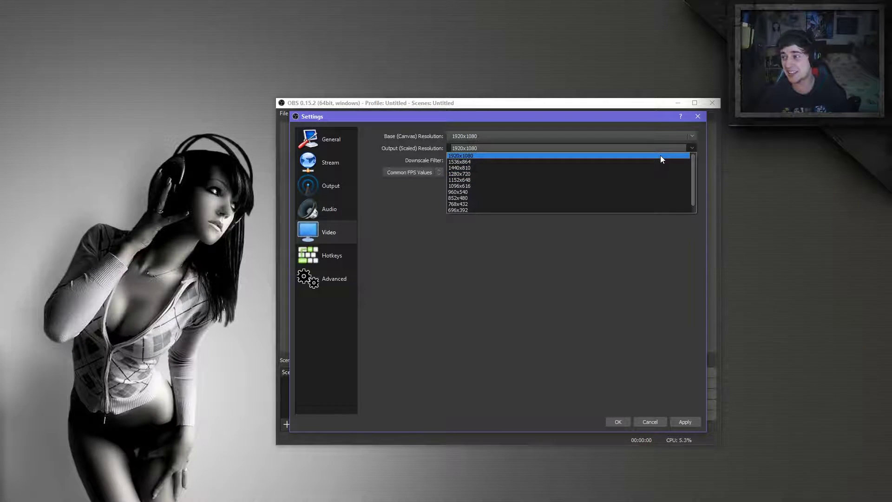
left_click(662, 157)
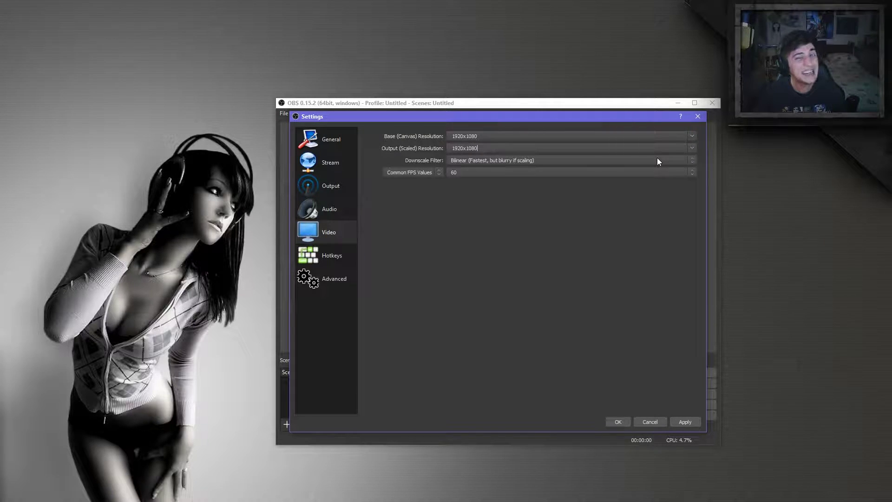
Go back to the recording output settings and check the encoder options, keeping the AMD Video Coding Engine H.264 Encoder.
left_click(341, 186)
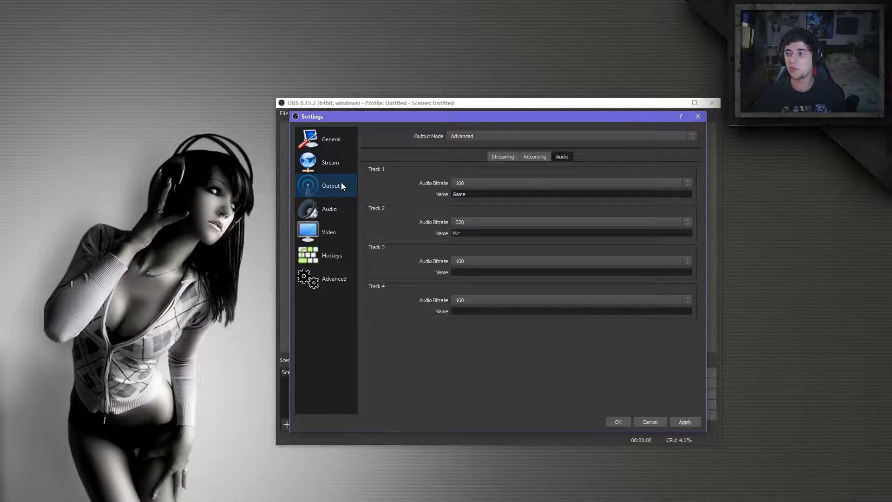
left_click(531, 158)
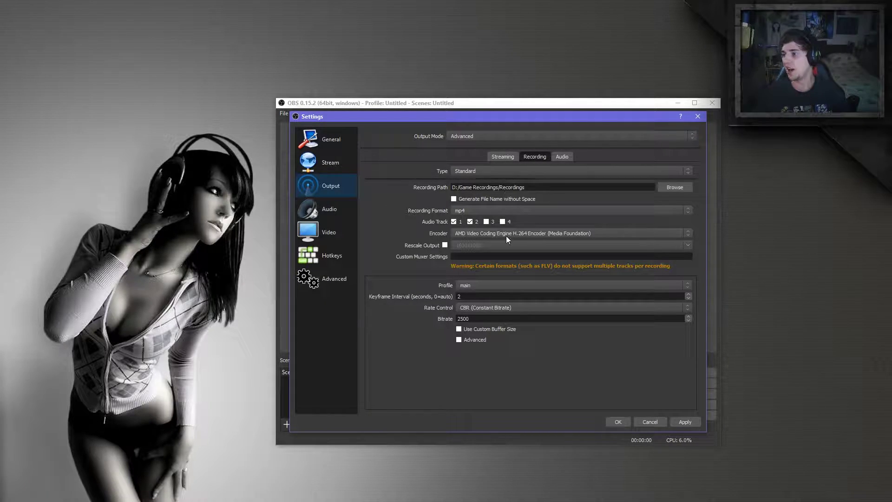
left_click(481, 236)
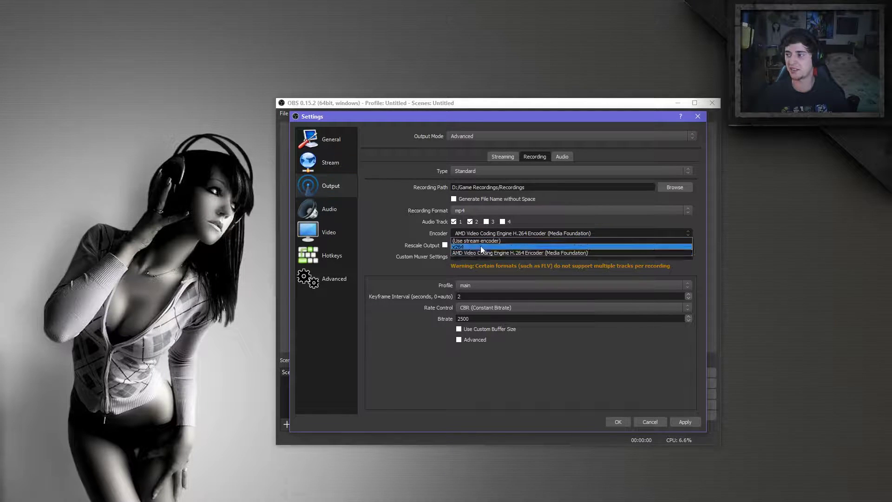
left_click(579, 360)
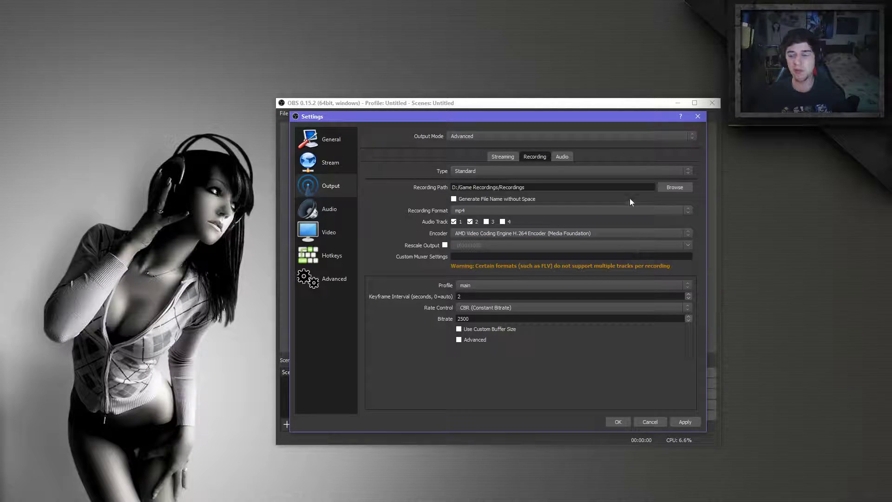
In the video settings, choose 60 as the common FPS value.
left_click(344, 236)
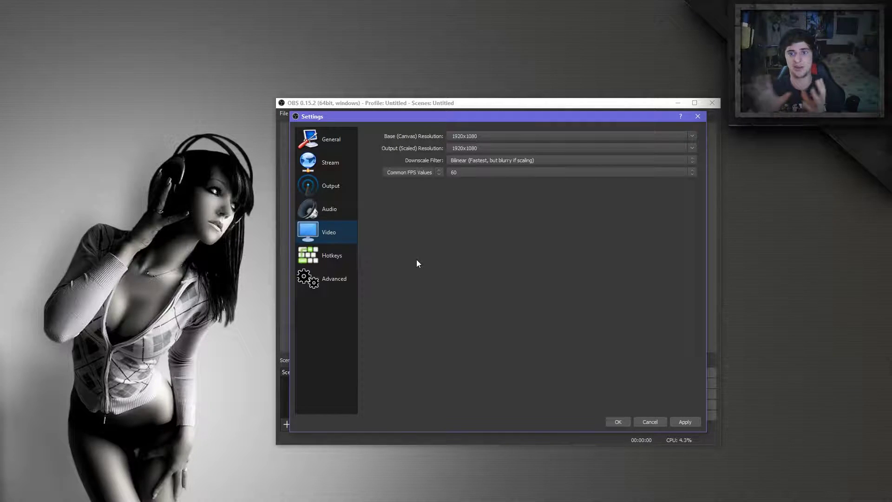
left_click(472, 174)
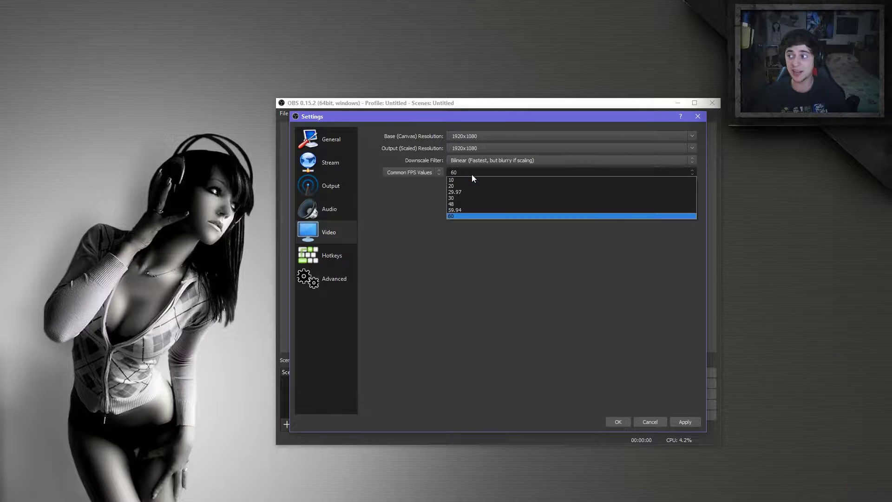
left_click(464, 215)
Review the hotkey assignments for starting and stopping recording, and look over the advanced settings without changing them.
left_click(341, 257)
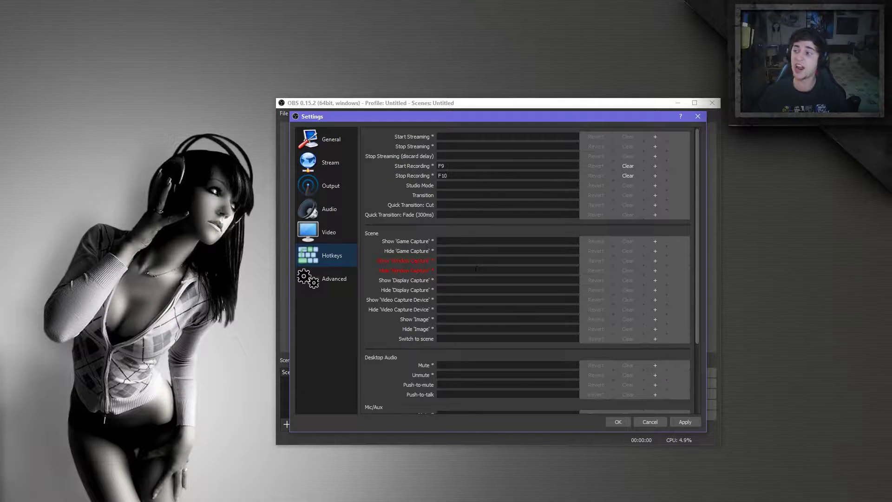
scroll(484, 317, "down", 3)
scroll(499, 367, "up", 3)
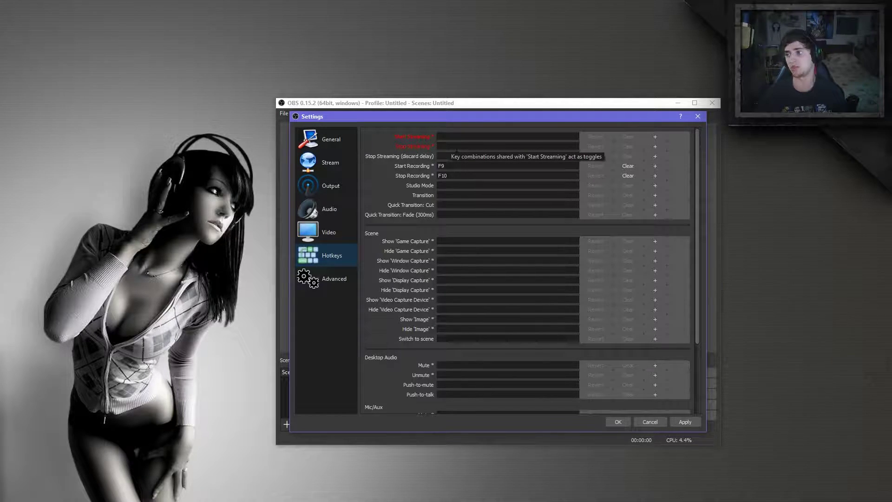
left_click(324, 283)
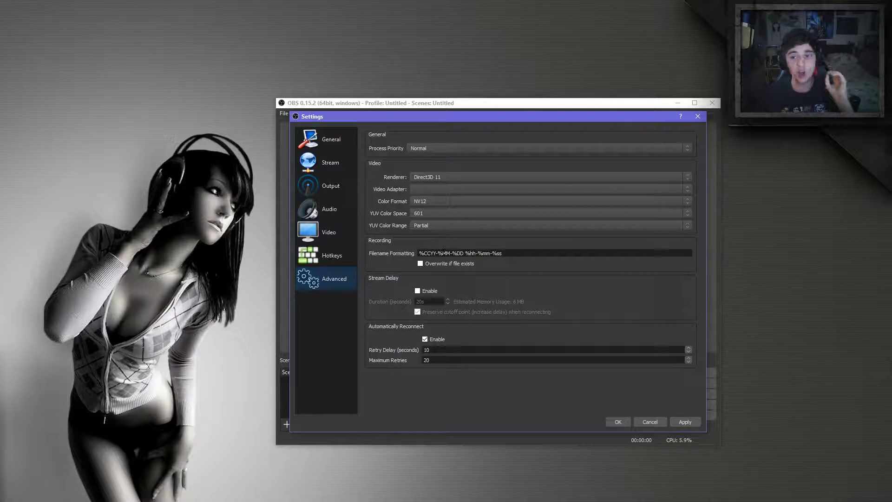
mouse_move(442, 253)
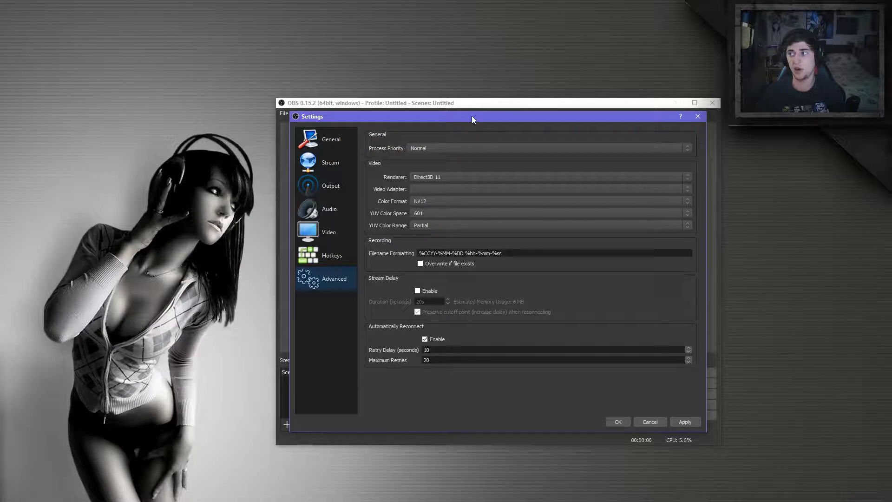
left_click_drag(472, 116, 469, 146)
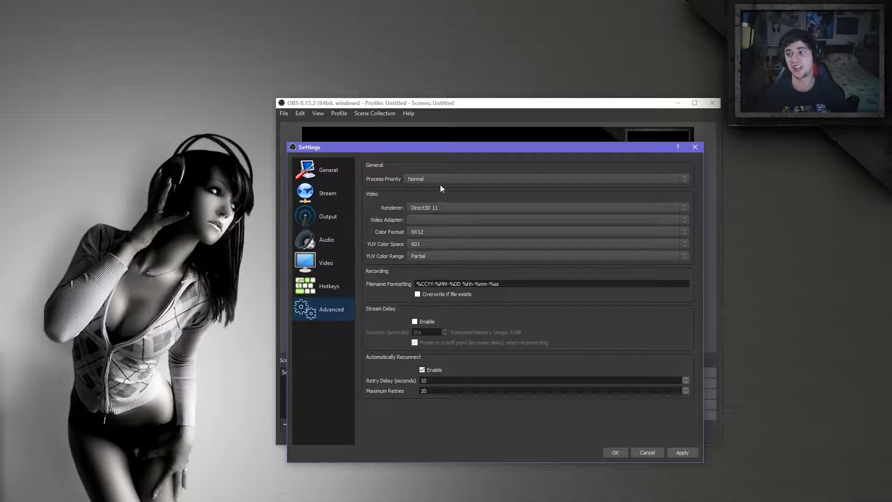
Check the recording output settings once more, then apply all settings and close the dialog.
left_click(321, 218)
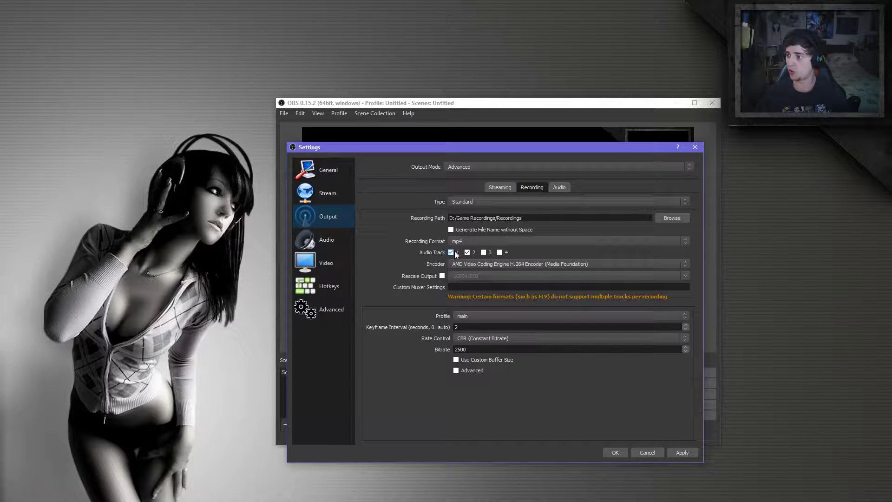
left_click(682, 453)
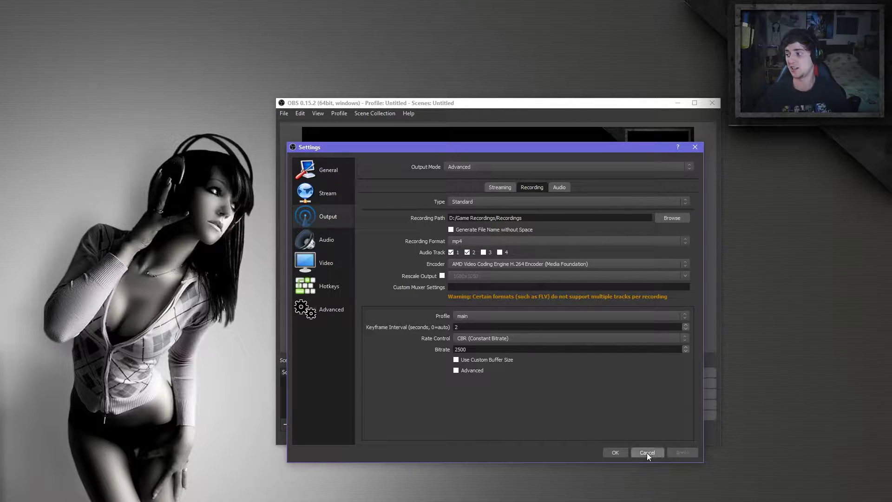
left_click(615, 453)
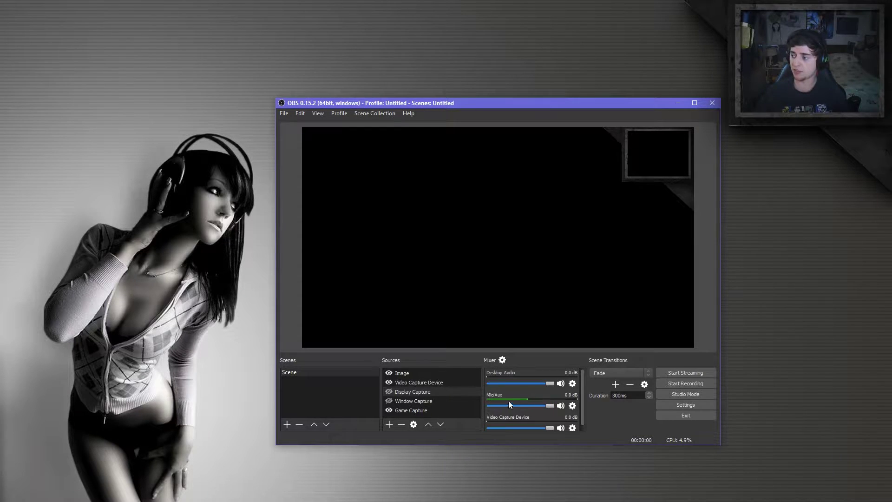
Examine the Gain and Noise Gate filter values on the Mic/Aux source and close its filters.
left_click(570, 408)
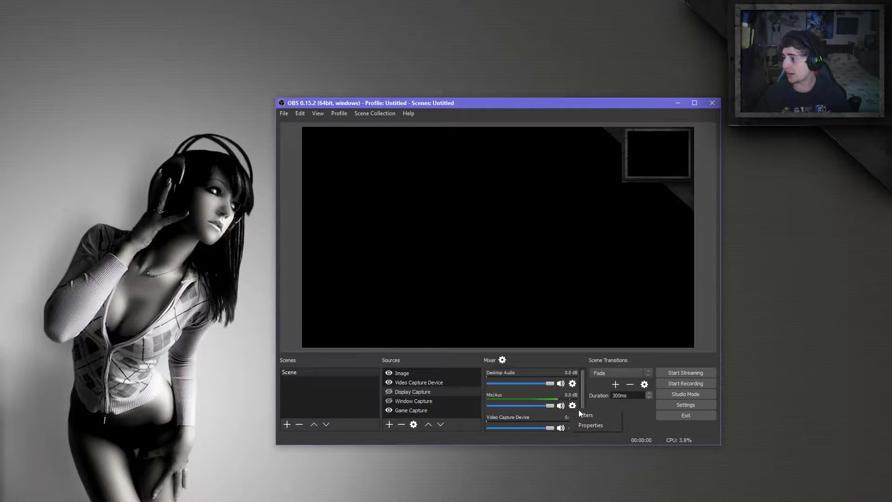
left_click(589, 414)
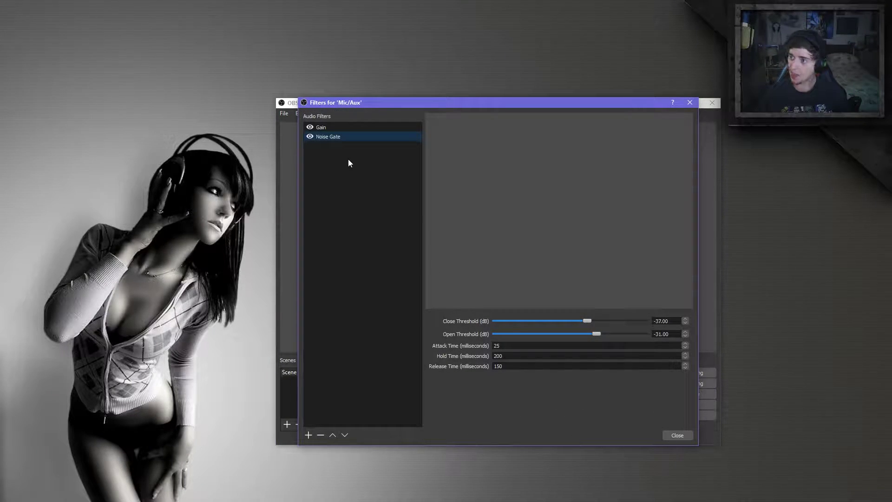
left_click(338, 129)
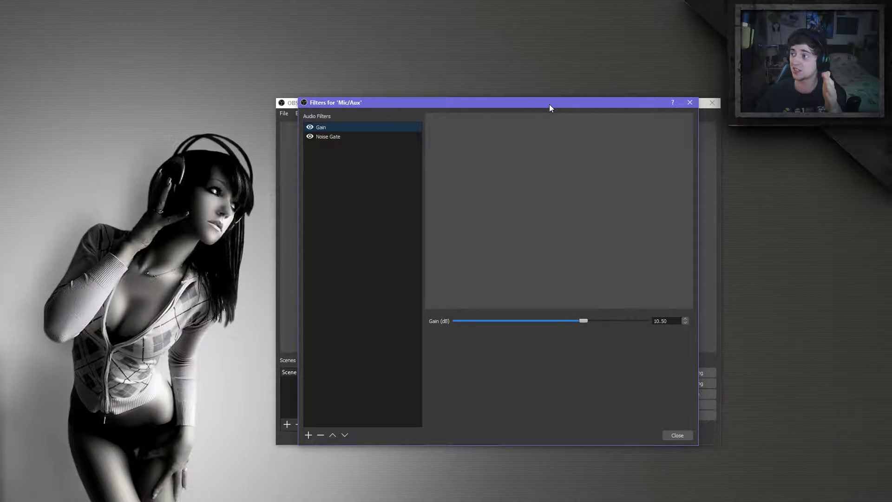
left_click_drag(549, 108, 565, 21)
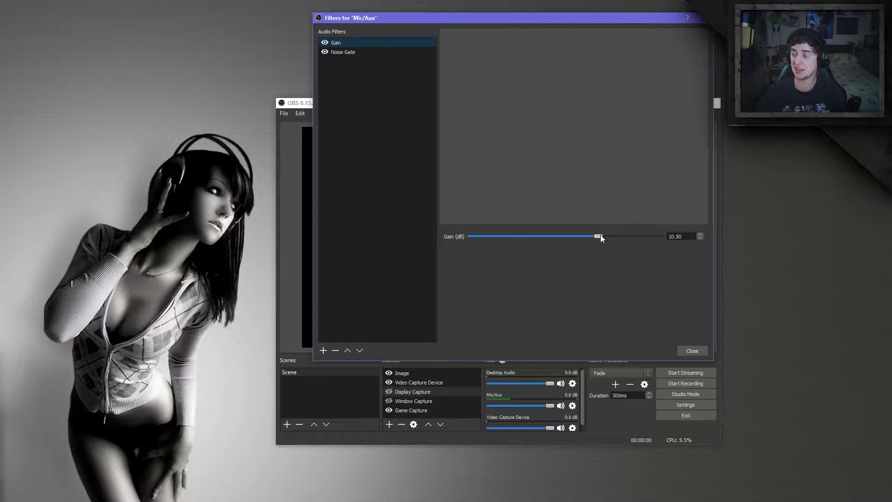
left_click(346, 52)
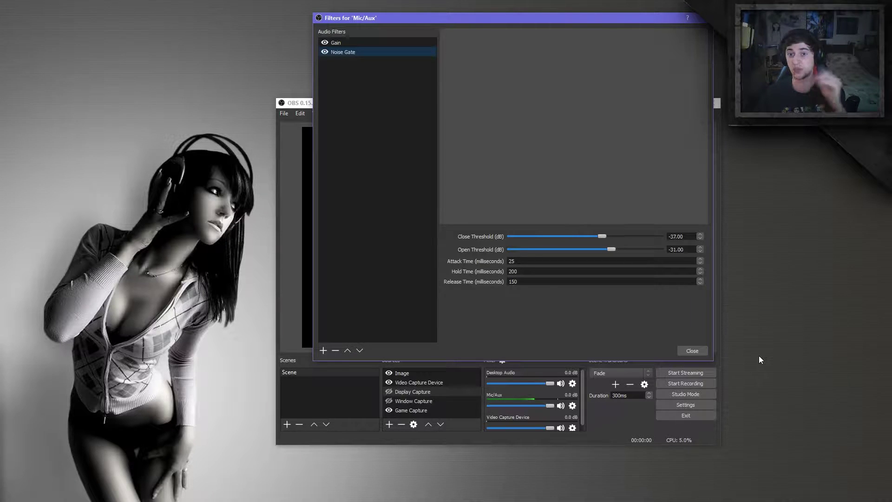
left_click(701, 350)
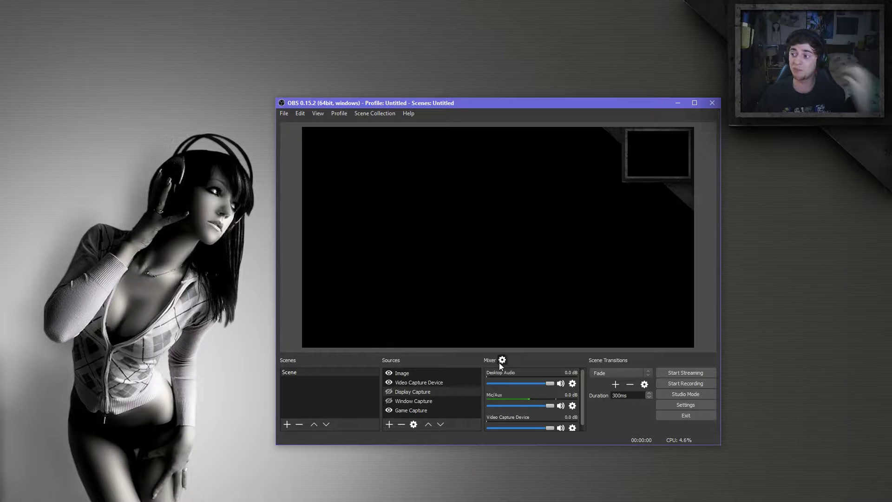
Review the track assignments of the audio sources in the mixer's advanced audio properties and close them.
left_click(501, 362)
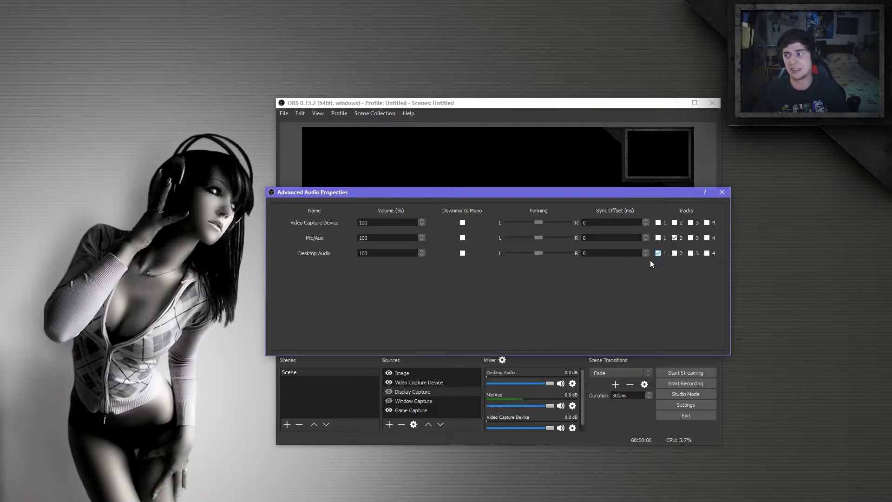
left_click(722, 192)
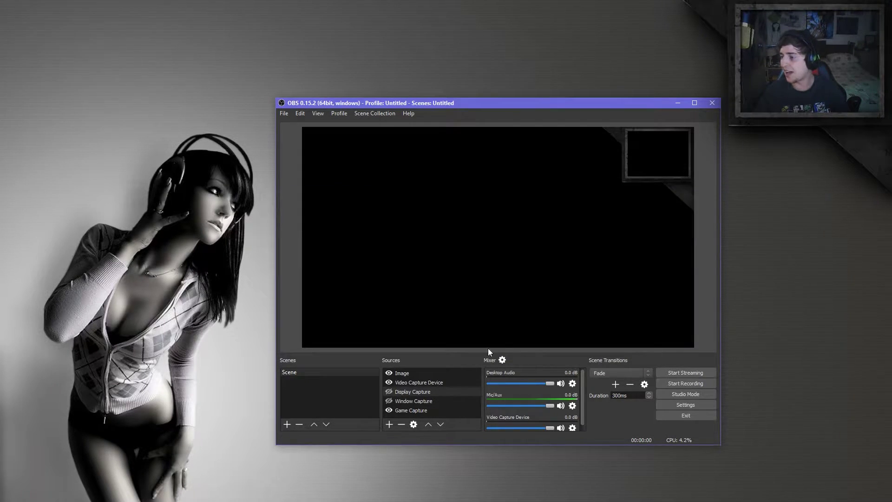
Add a new scene named Scene 1.
left_click(399, 375)
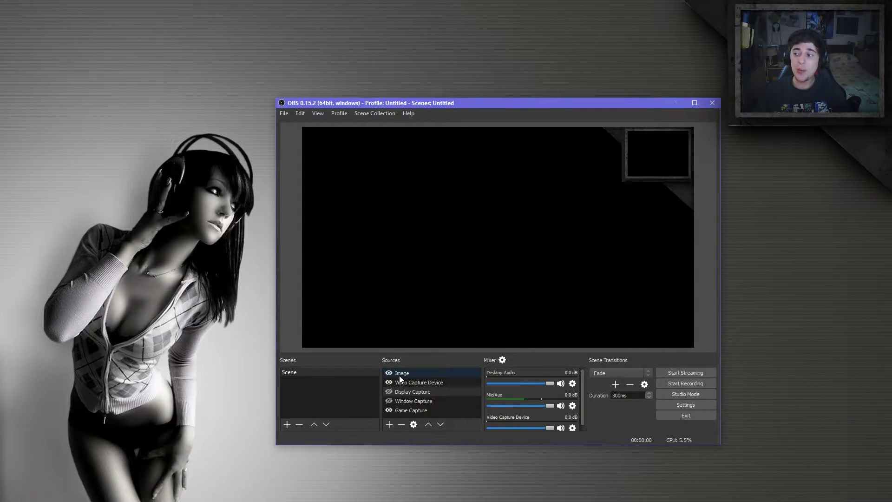
right_click(352, 385)
left_click(365, 389)
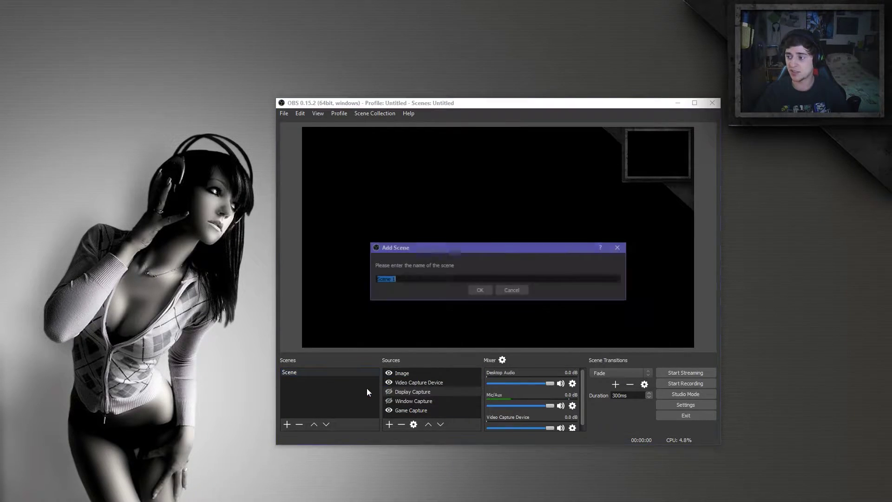
left_click(481, 289)
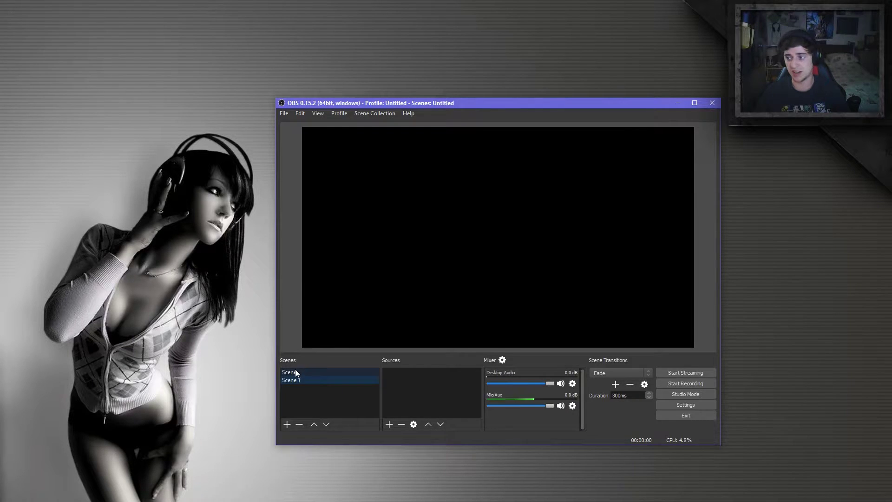
right_click(417, 378)
mouse_move(434, 383)
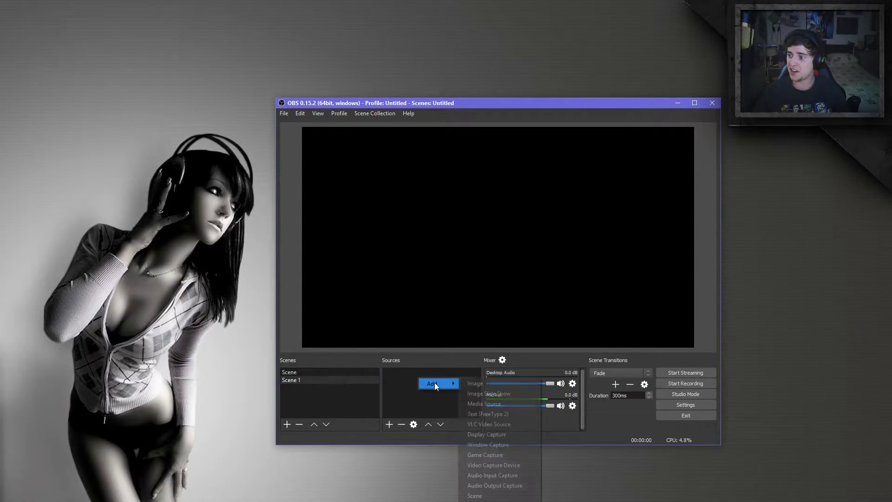
left_click(478, 384)
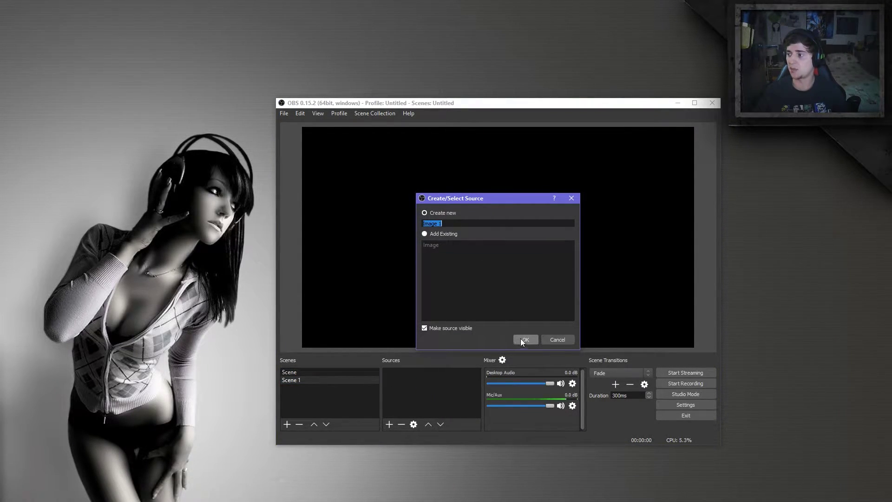
left_click(557, 340)
Switch back to the original scene, examine all the properties of its Video Capture Device source and close them unchanged.
left_click(321, 372)
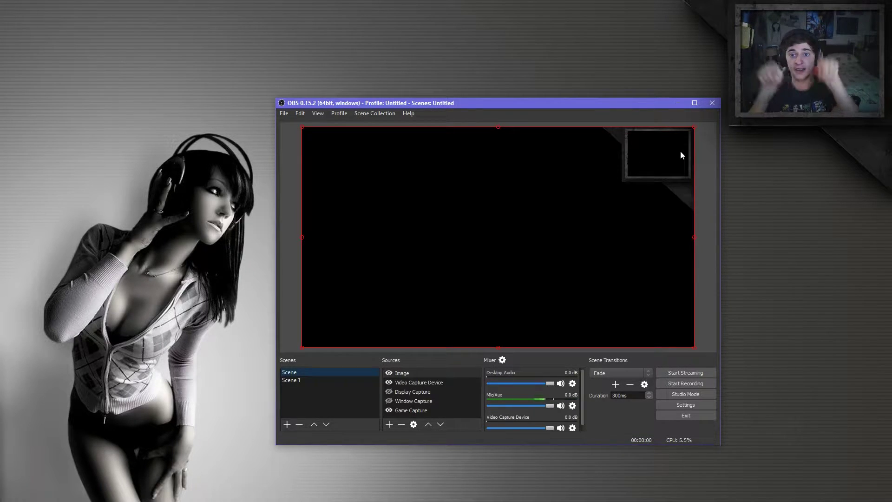
left_click(428, 382)
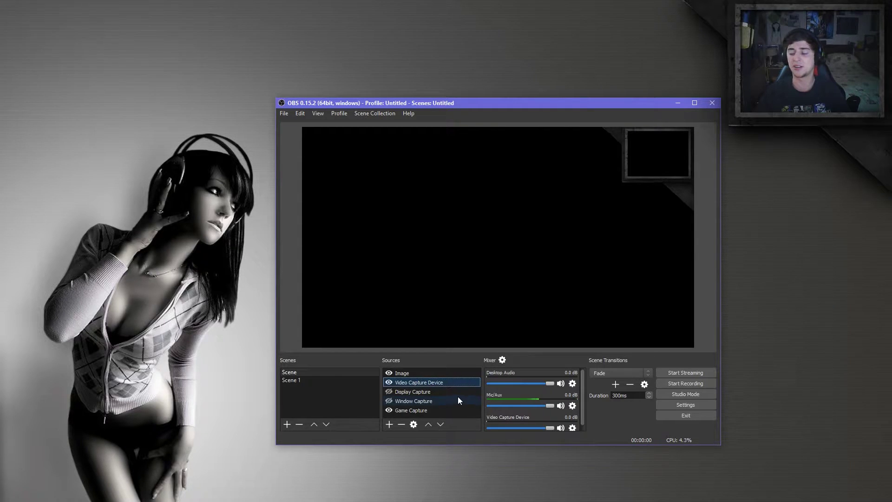
double_click(434, 384)
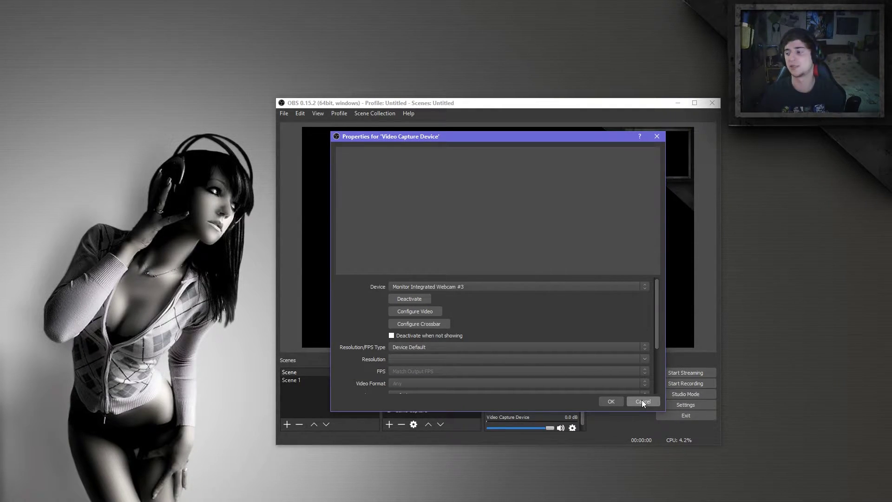
left_click_drag(657, 322, 655, 360)
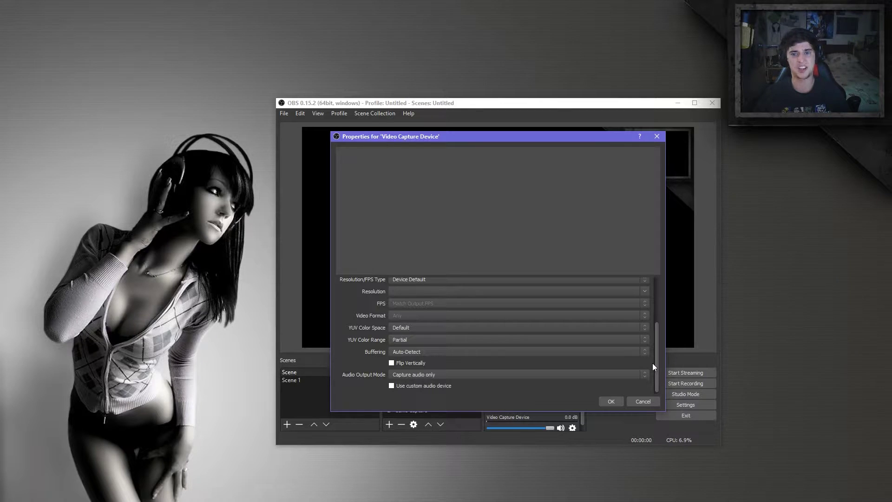
left_click(655, 398)
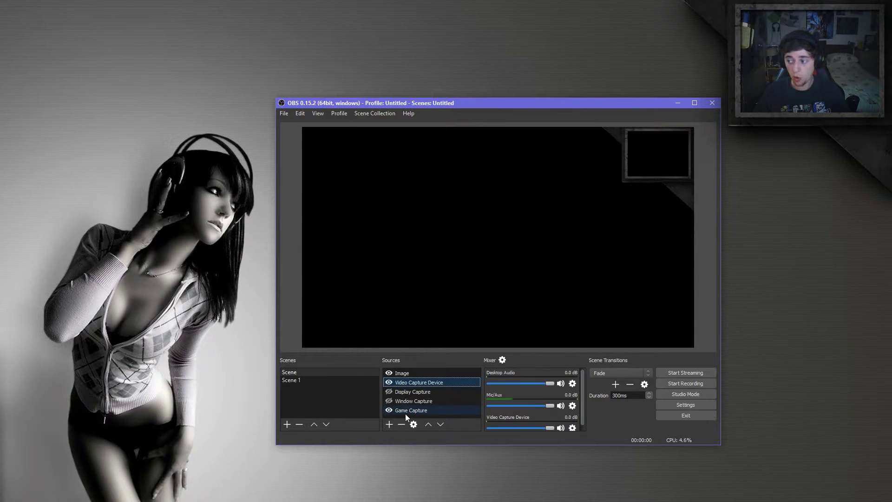
Look over the source types that can be added to the scene without adding one.
left_click(392, 426)
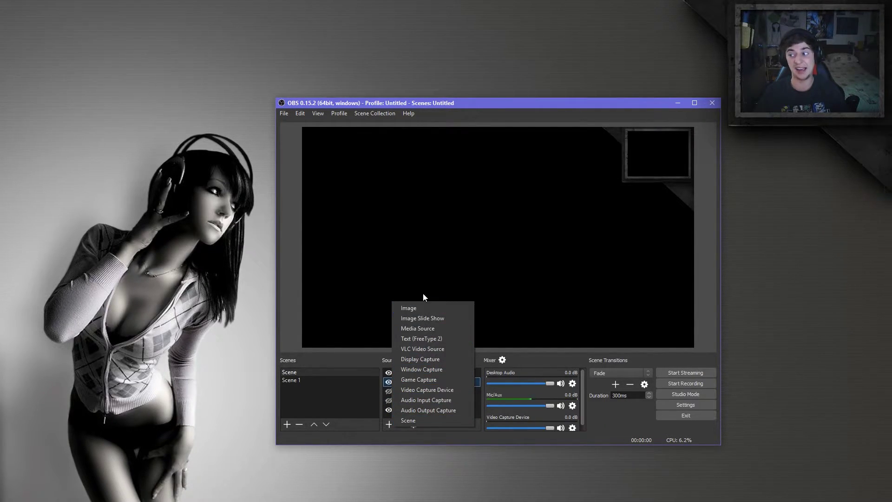
left_click(385, 416)
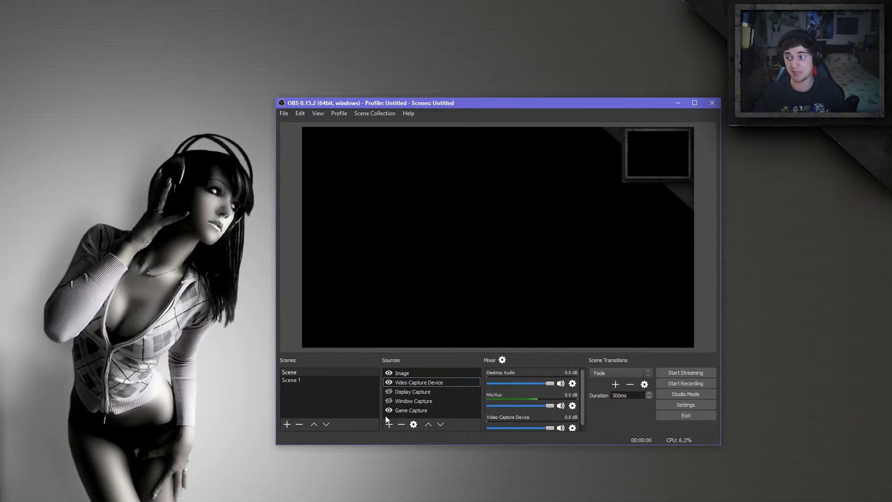
right_click(386, 417)
mouse_move(406, 422)
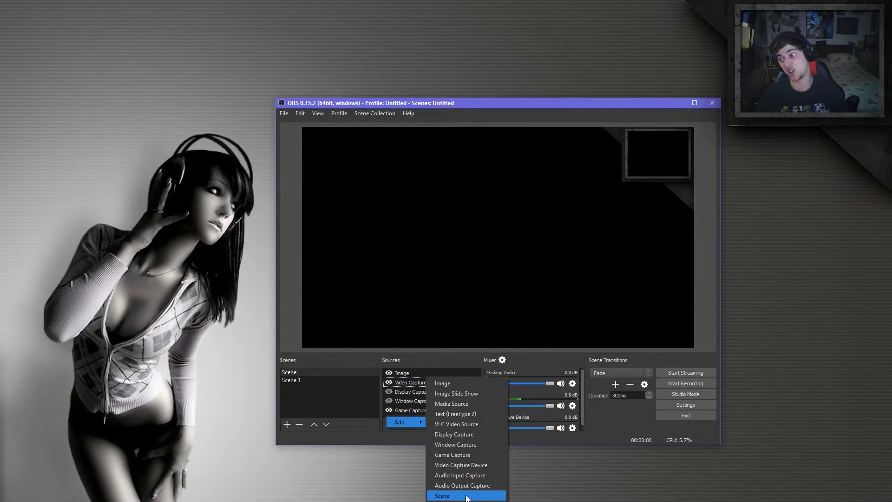
left_click(363, 396)
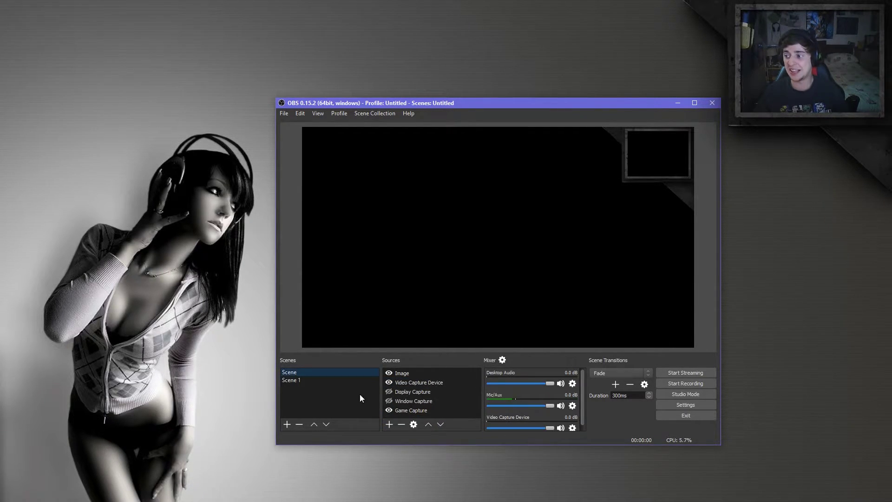
In the Game Capture source's properties, disable Capture any fullscreen application and choose the Facebook - Microsoft Edge window.
left_click(419, 403)
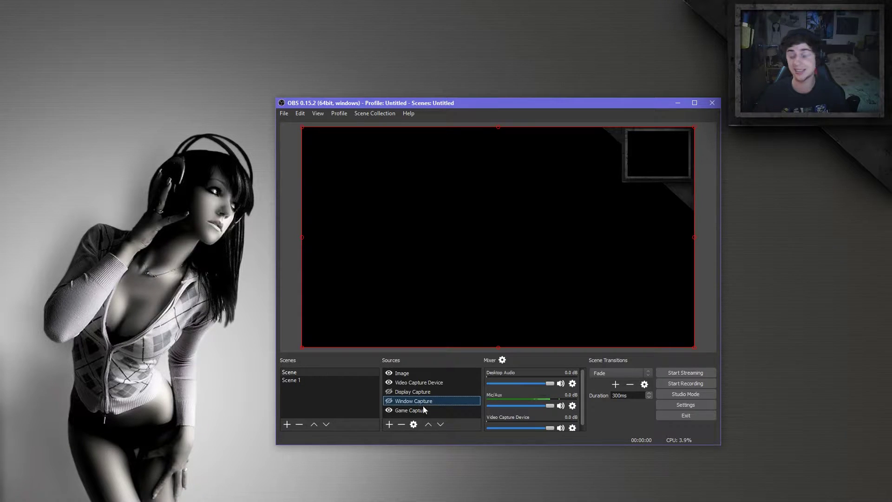
left_click(417, 411)
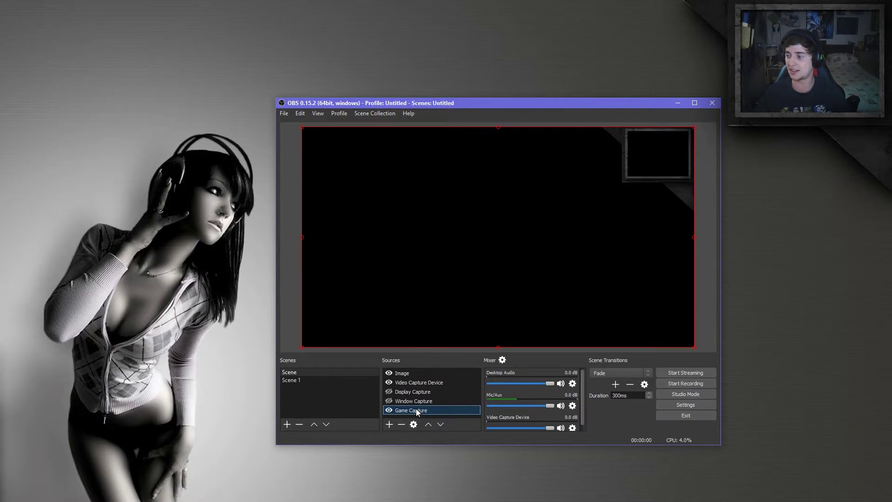
double_click(417, 411)
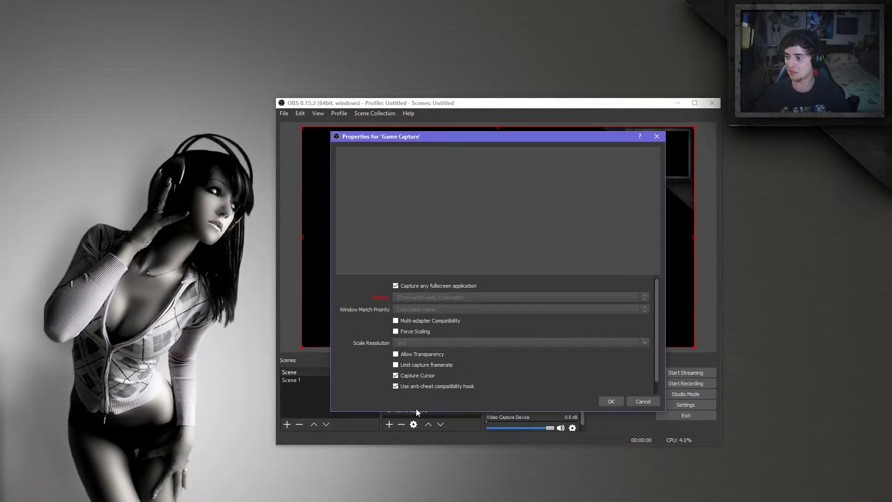
left_click(441, 284)
left_click(450, 297)
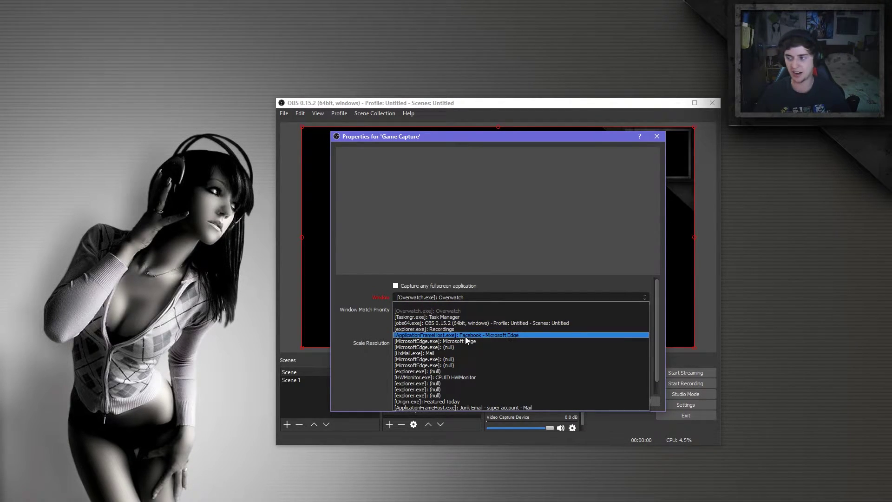
left_click(469, 335)
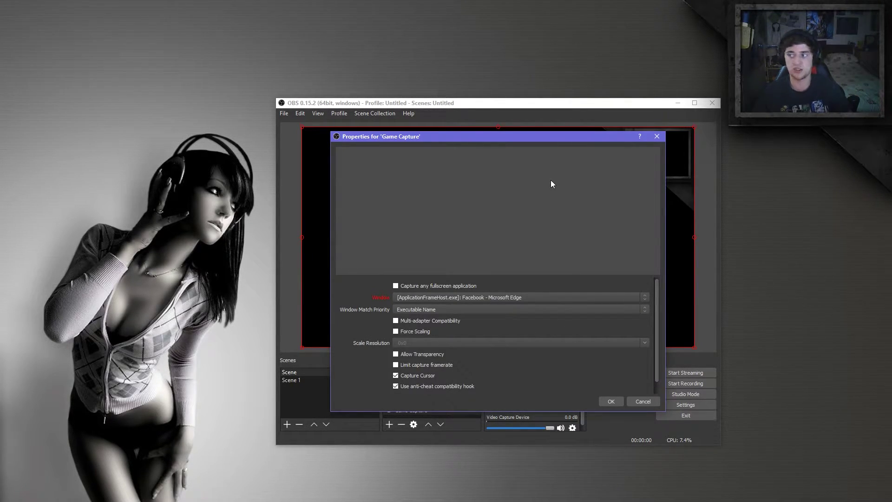
Set the Game Capture window to the blank entry, enable Capture any fullscreen application and confirm the properties.
left_click(482, 298)
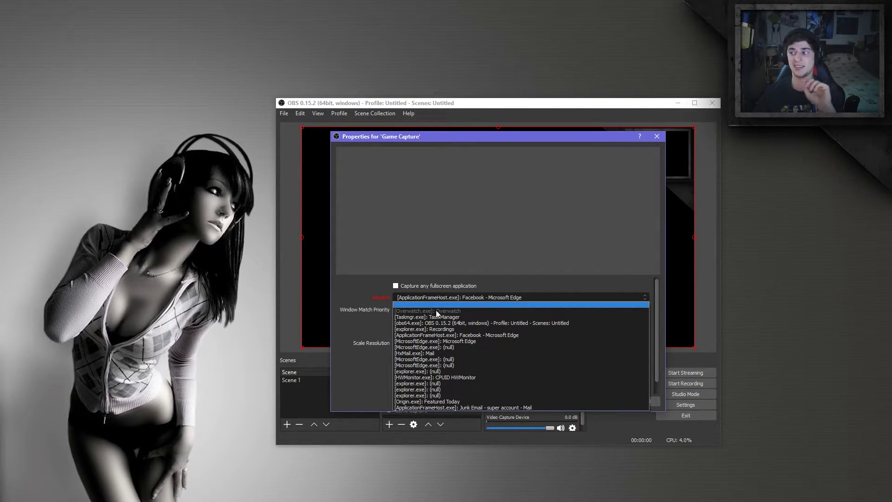
left_click(435, 310)
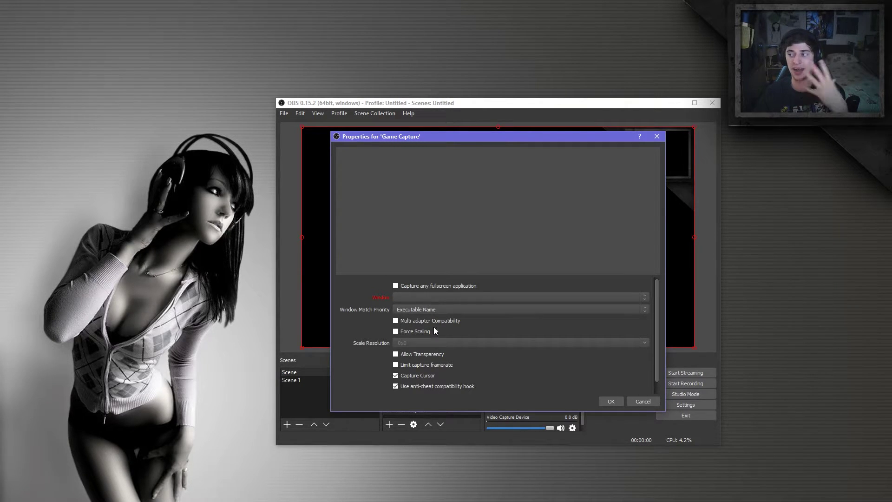
left_click(412, 285)
left_click(611, 402)
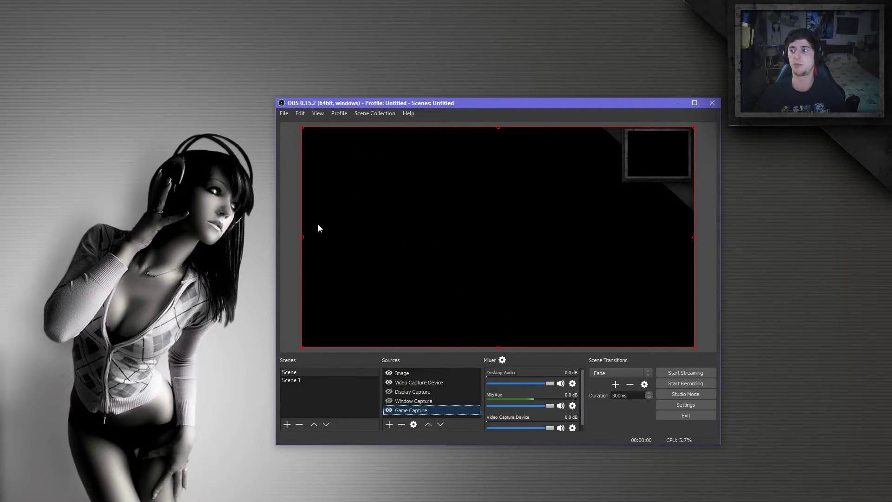
Examine the transform options available for the Game Capture source, including Fit to screen.
right_click(435, 223)
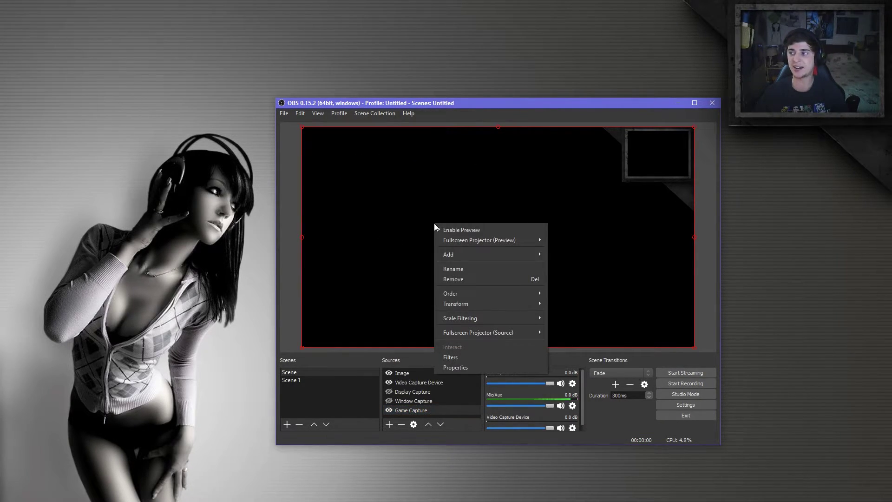
right_click(408, 412)
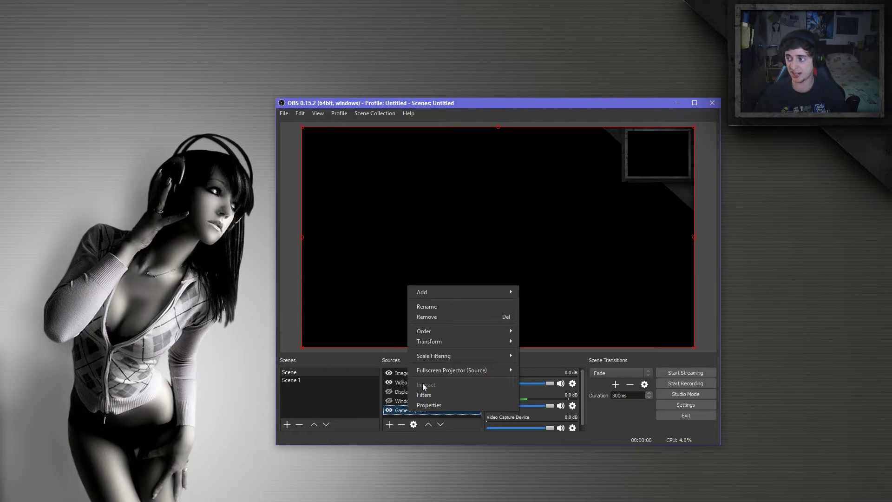
mouse_move(433, 345)
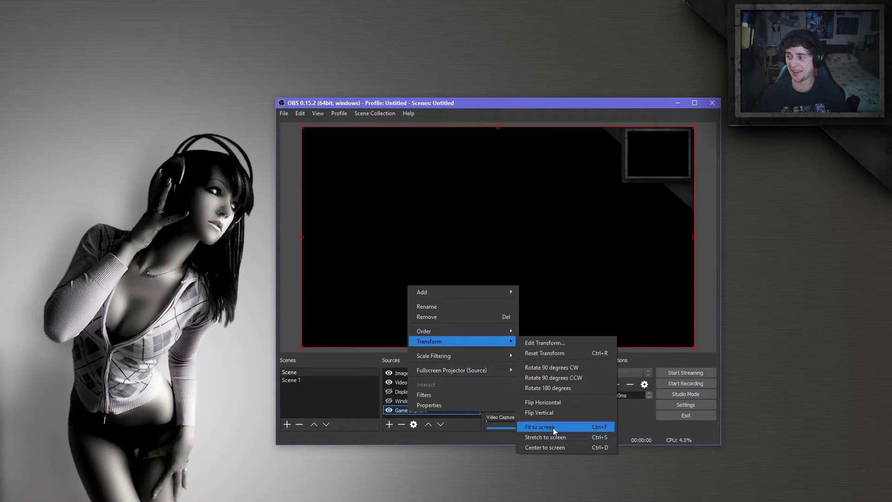
Reset the Image source's transform and center it to the screen.
left_click(399, 375)
right_click(401, 376)
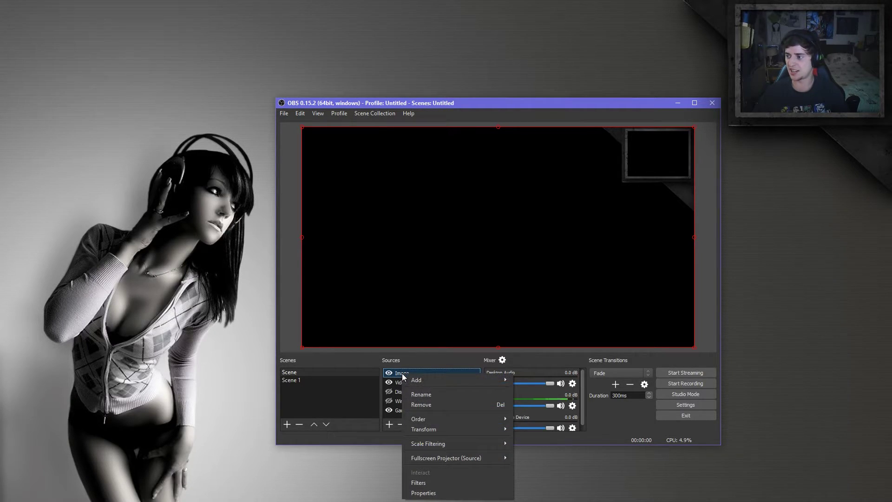
mouse_move(444, 433)
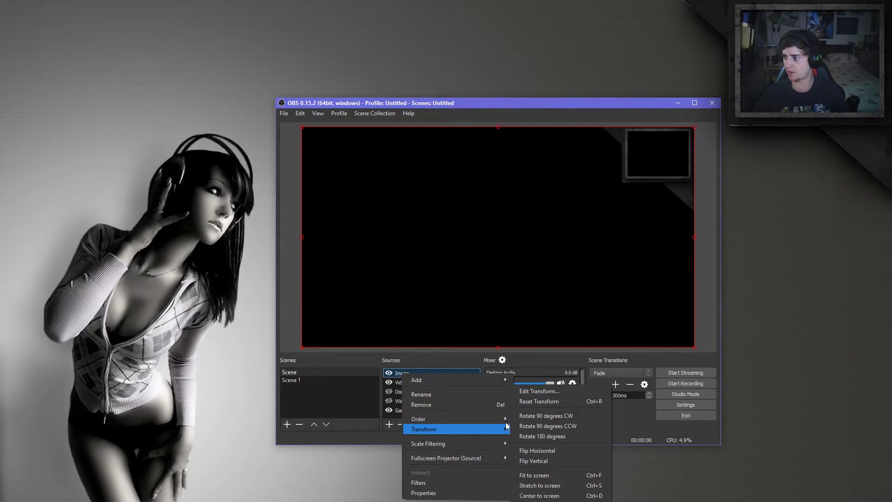
left_click(532, 403)
right_click(429, 373)
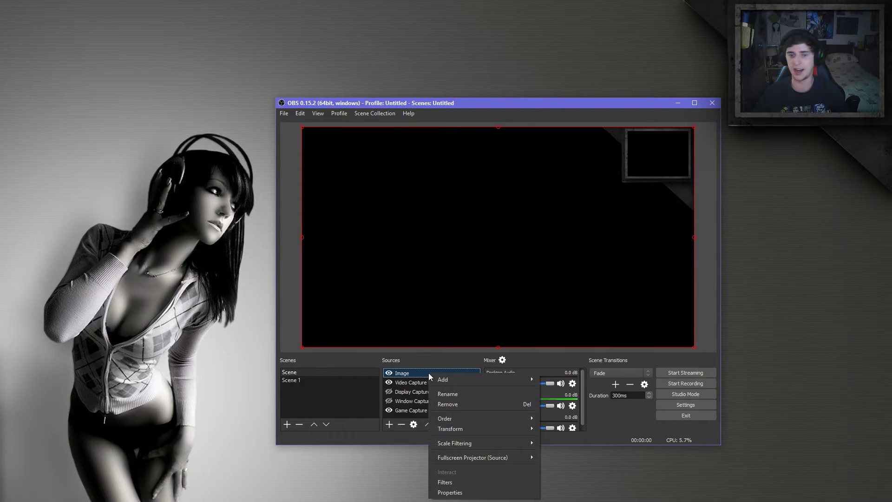
mouse_move(456, 428)
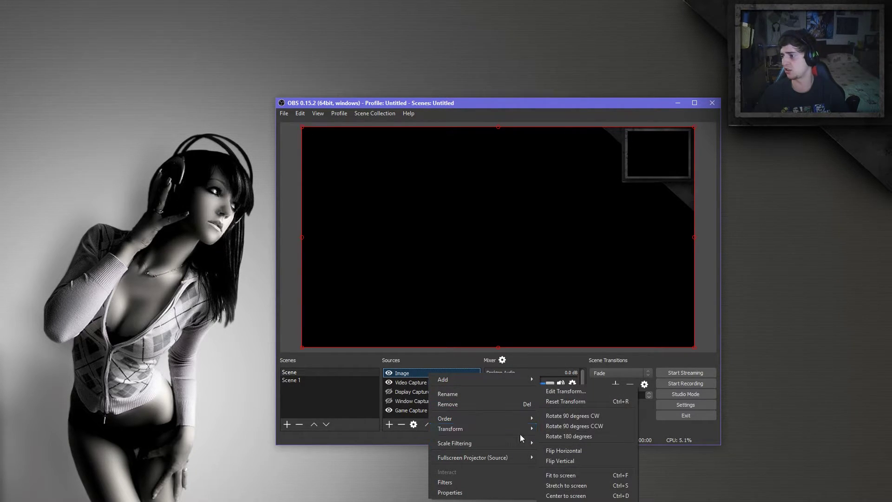
left_click(572, 491)
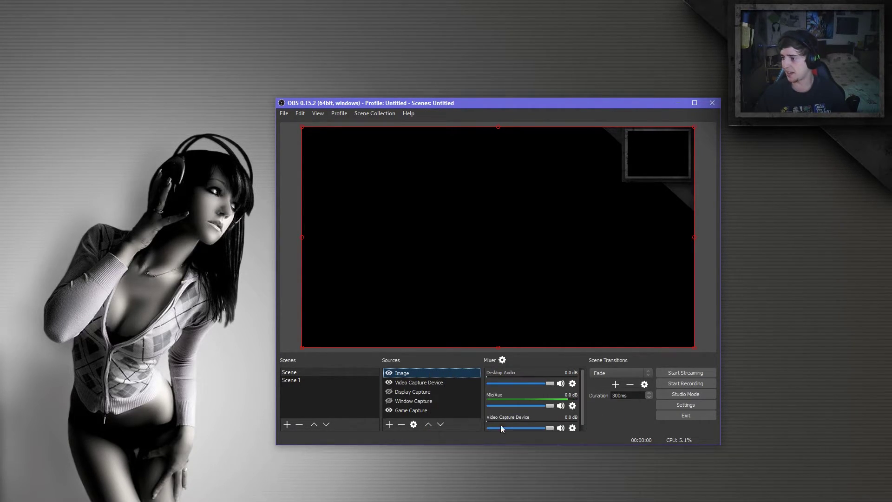
Reset the transform of the Video Capture Device source.
left_click(426, 382)
right_click(426, 382)
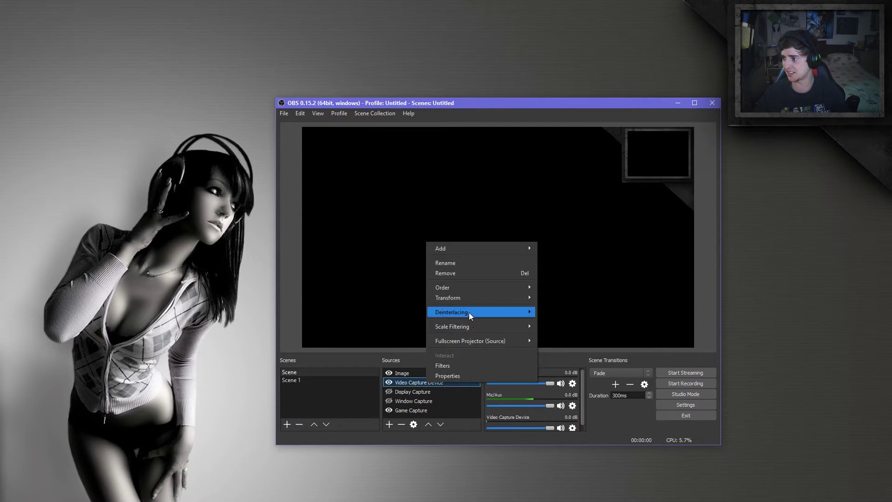
mouse_move(459, 300)
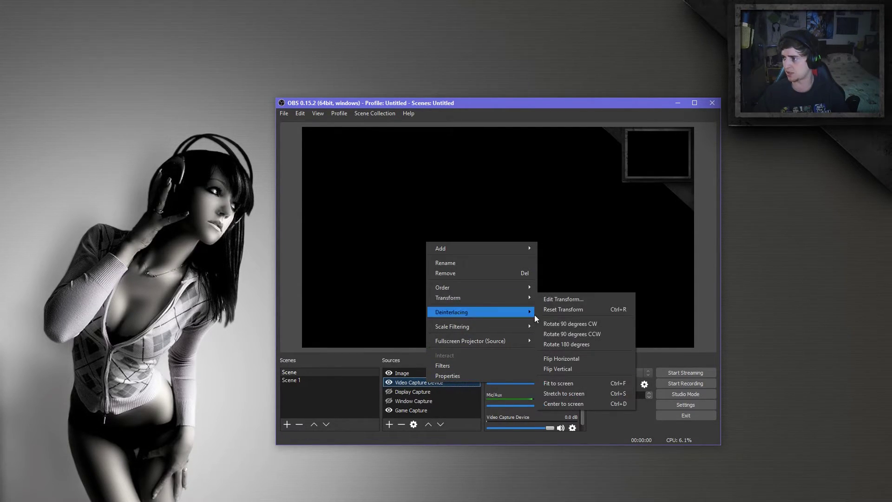
left_click(554, 311)
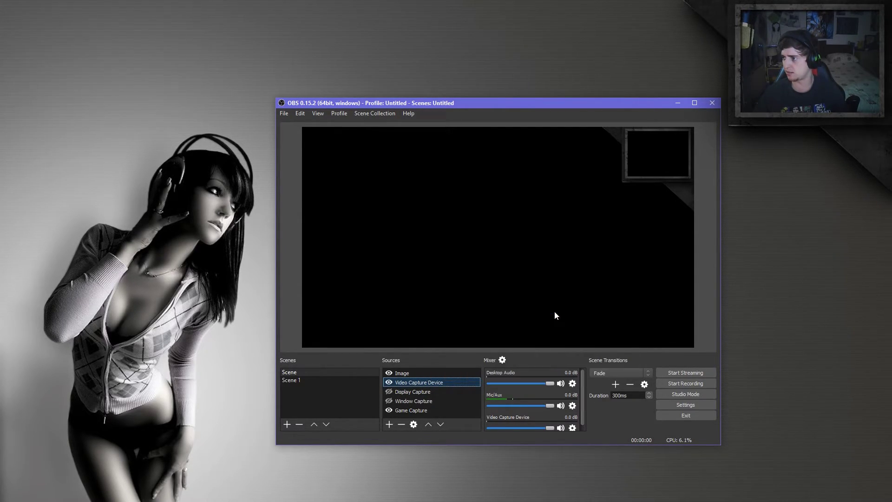
right_click(434, 380)
Reset the transform of the Game Capture source.
left_click(407, 410)
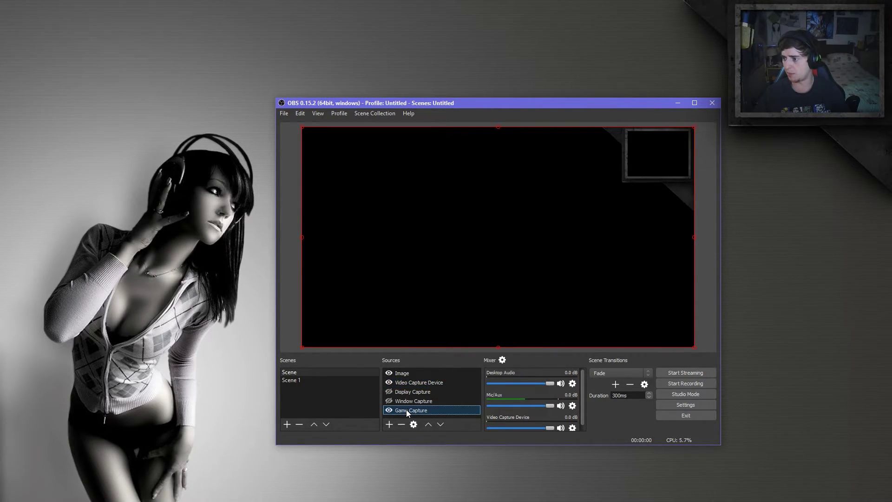
right_click(407, 411)
mouse_move(455, 338)
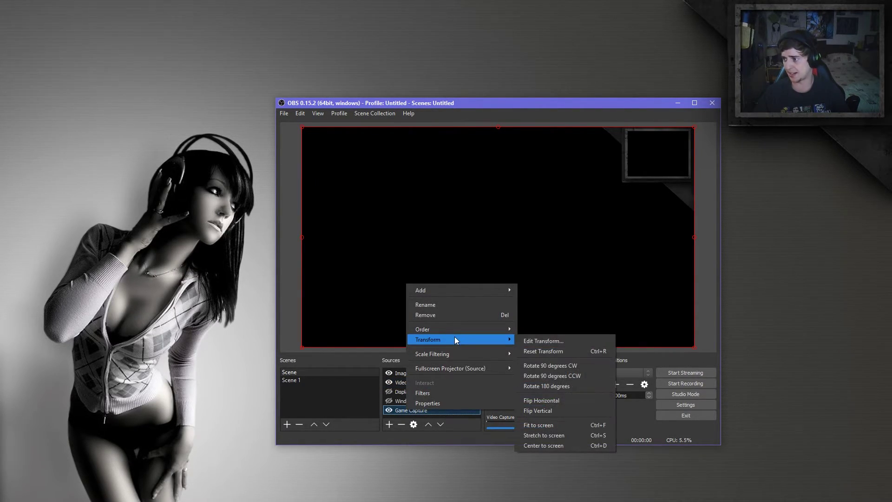
left_click(551, 351)
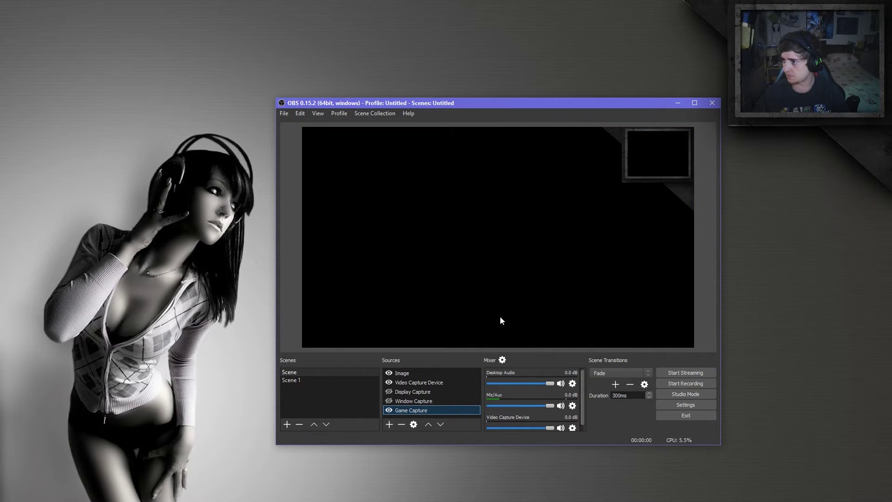
Stretch the Game Capture source to the screen and clear the selection in the preview.
right_click(426, 409)
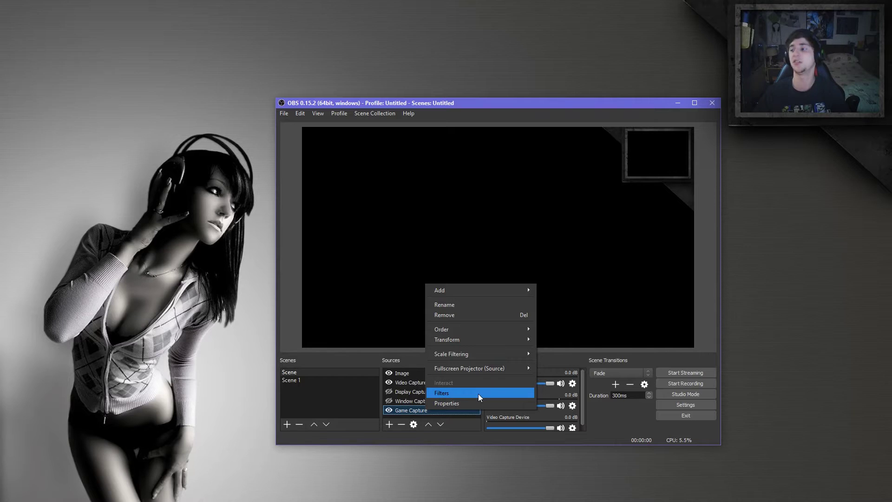
mouse_move(470, 342)
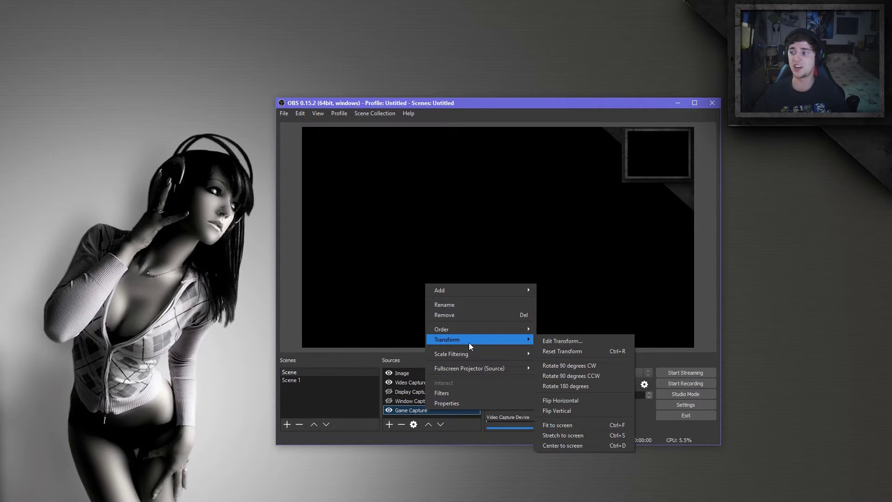
left_click(553, 436)
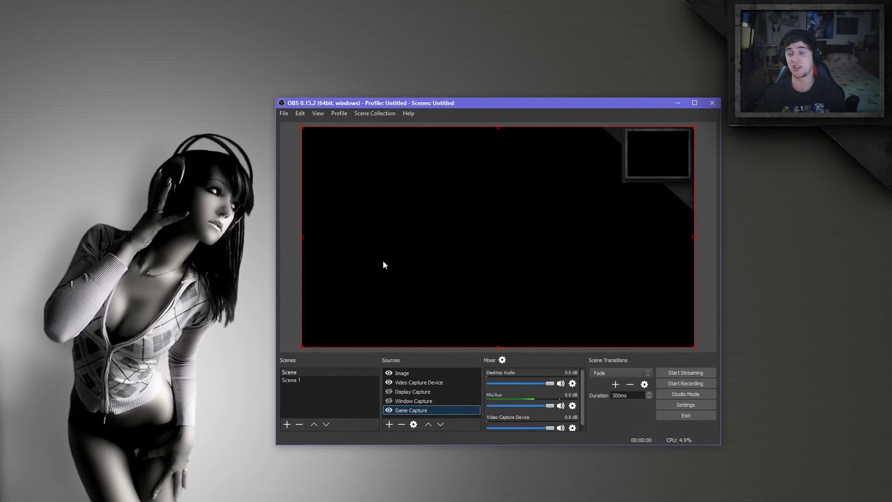
left_click(688, 161)
left_click(658, 175)
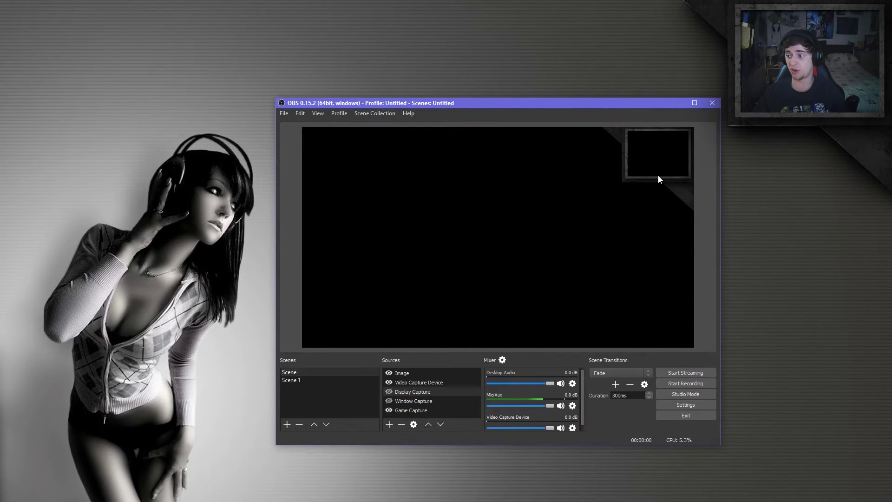
Squeeze the Image overlay horizontally from its right edge to about 37% of the canvas width.
left_click(460, 410)
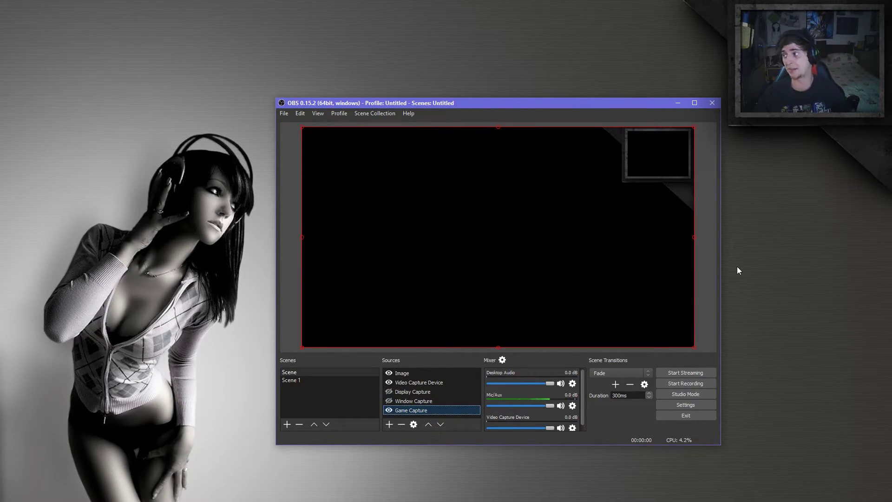
left_click(685, 261)
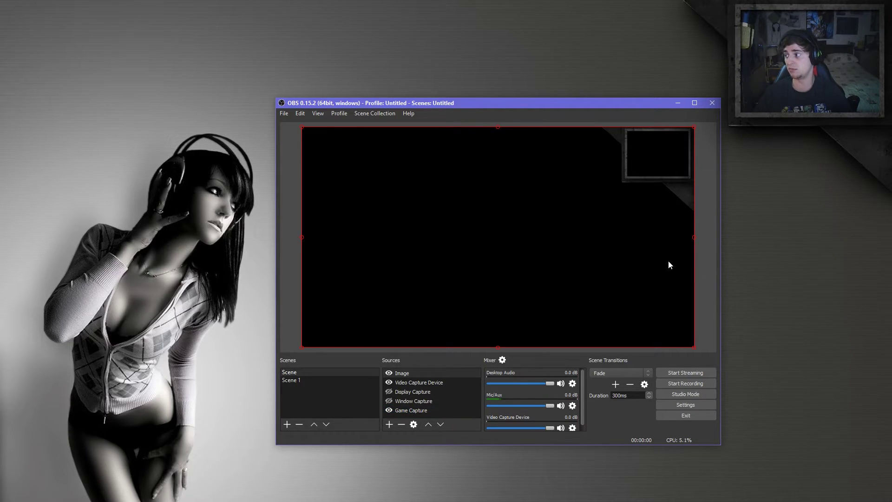
left_click_drag(696, 239, 447, 240)
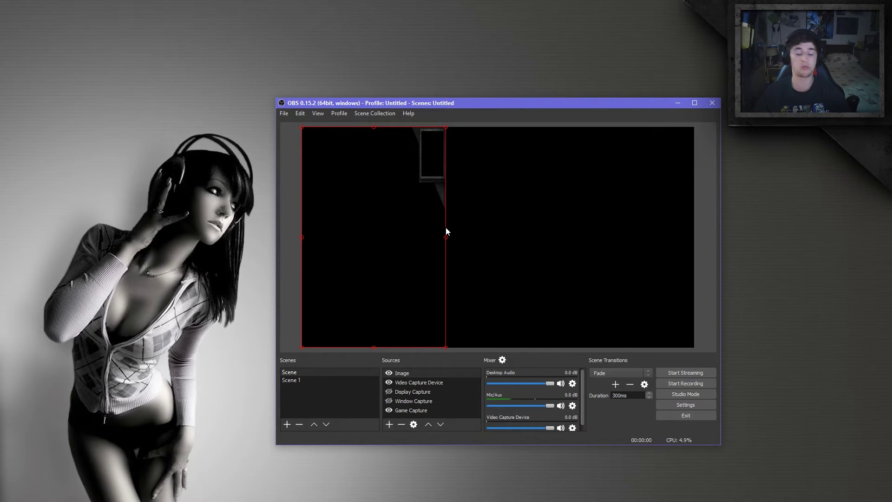
Stretch the squeezed Image overlay to the full screen and deselect it.
right_click(409, 230)
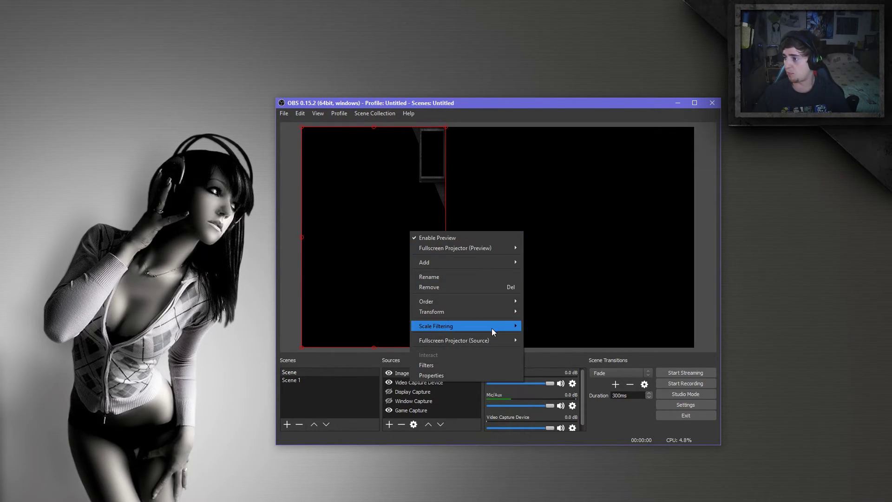
mouse_move(482, 313)
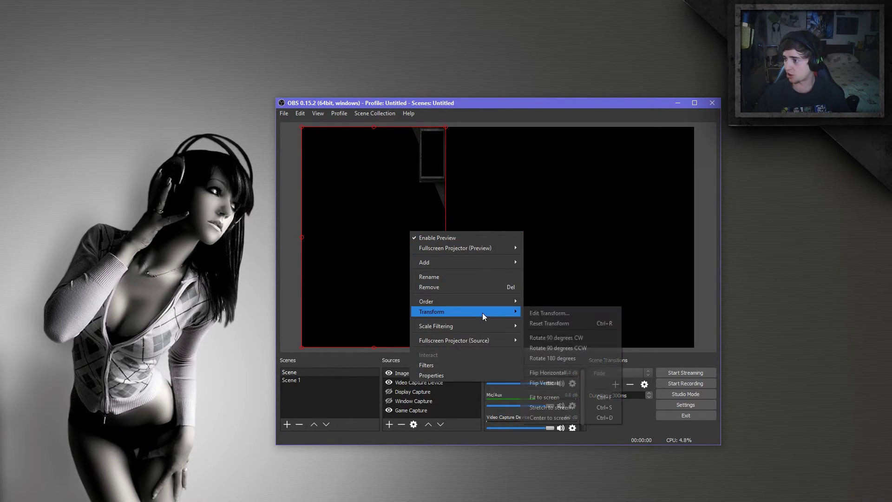
left_click(567, 407)
left_click(704, 253)
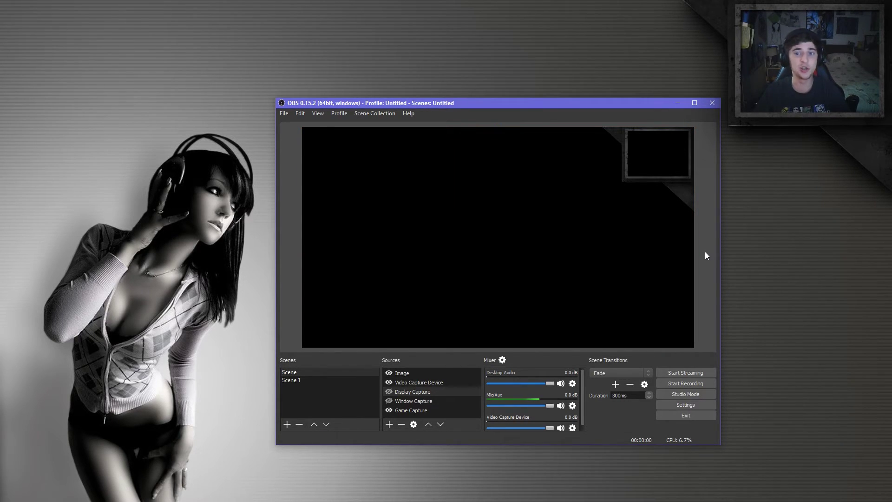